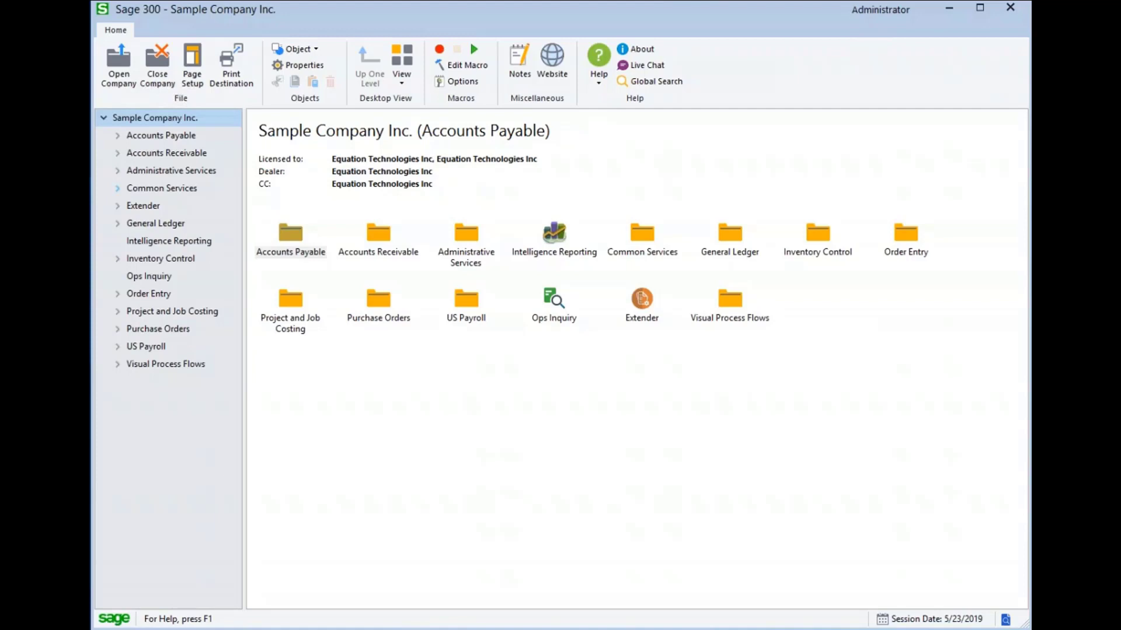
Step: Open Invoice Entry under Accounts Payable > A/P Transactions, giving a blank batch dated 05/23/2019
left_click(187, 137)
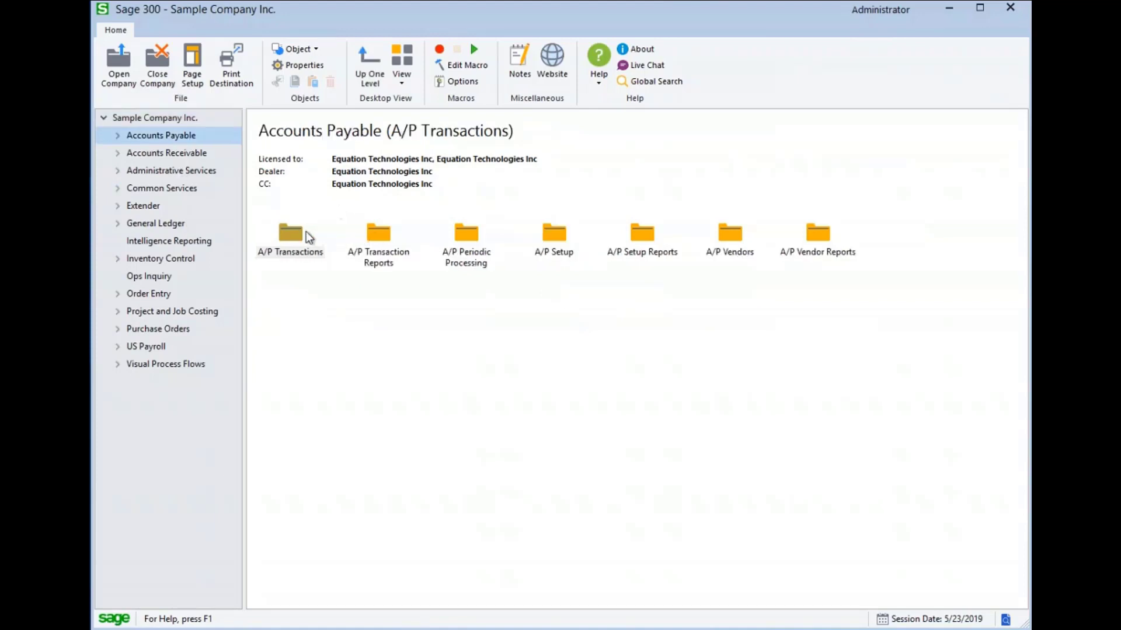
double_click(306, 231)
double_click(373, 230)
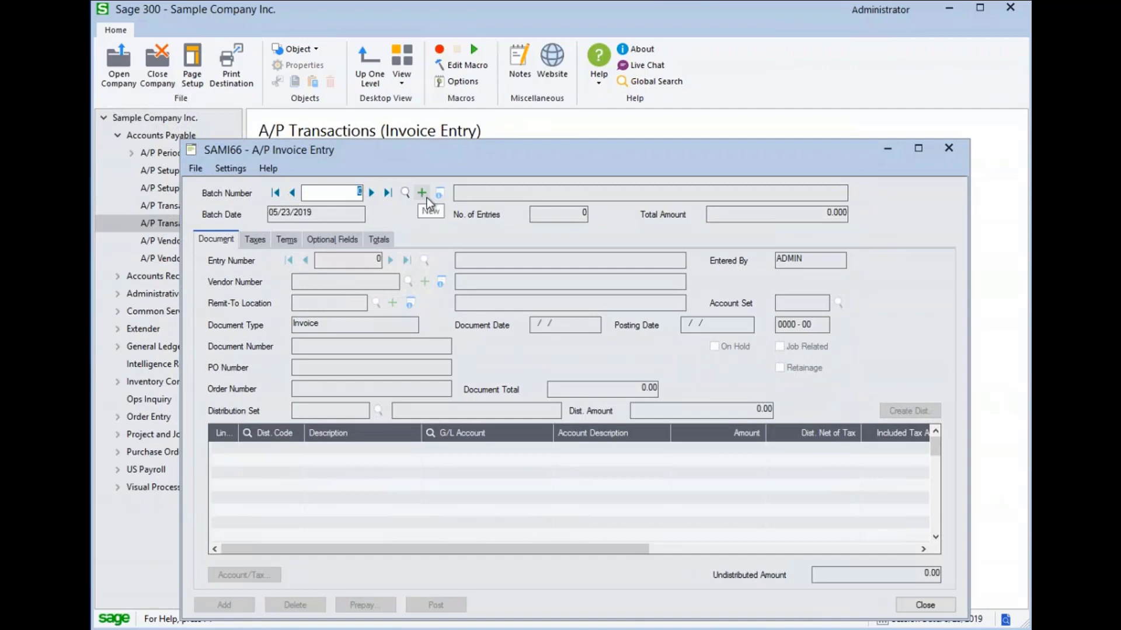
Step: Load batch 27, Office Expenses, and check its first entry's vendor, Deca Management
left_click(406, 192)
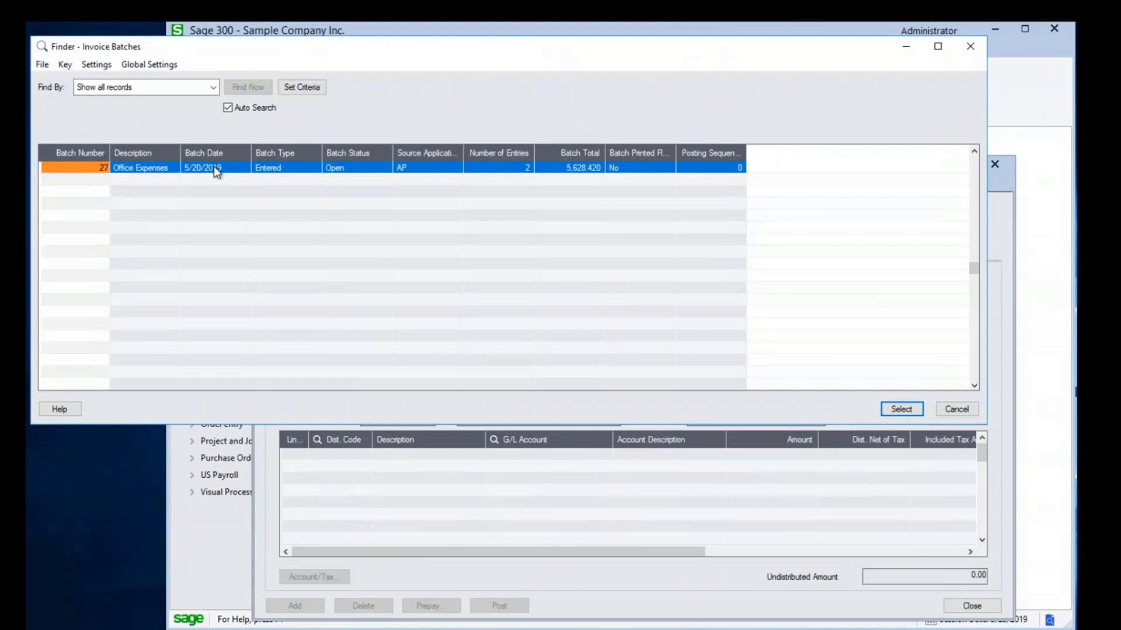
double_click(215, 168)
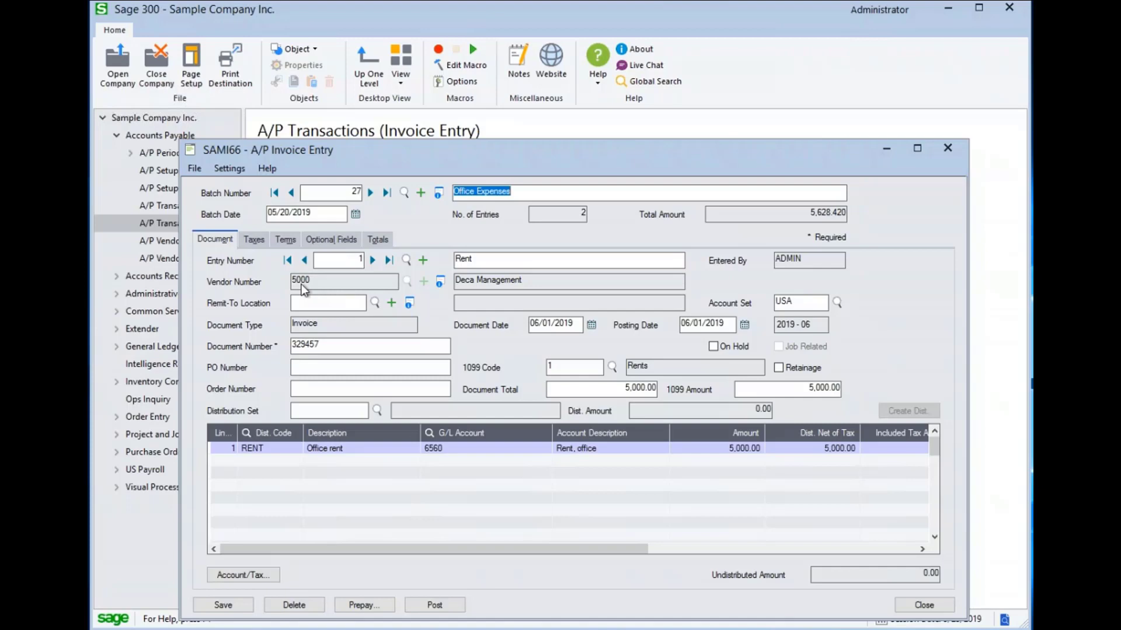
left_click(441, 282)
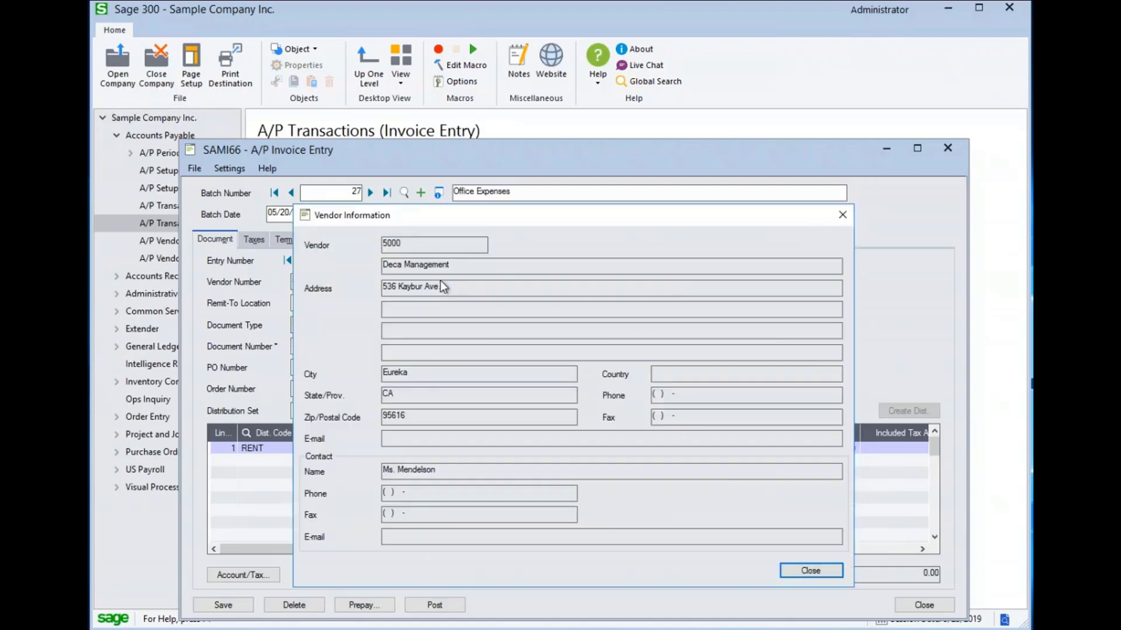
left_click(843, 216)
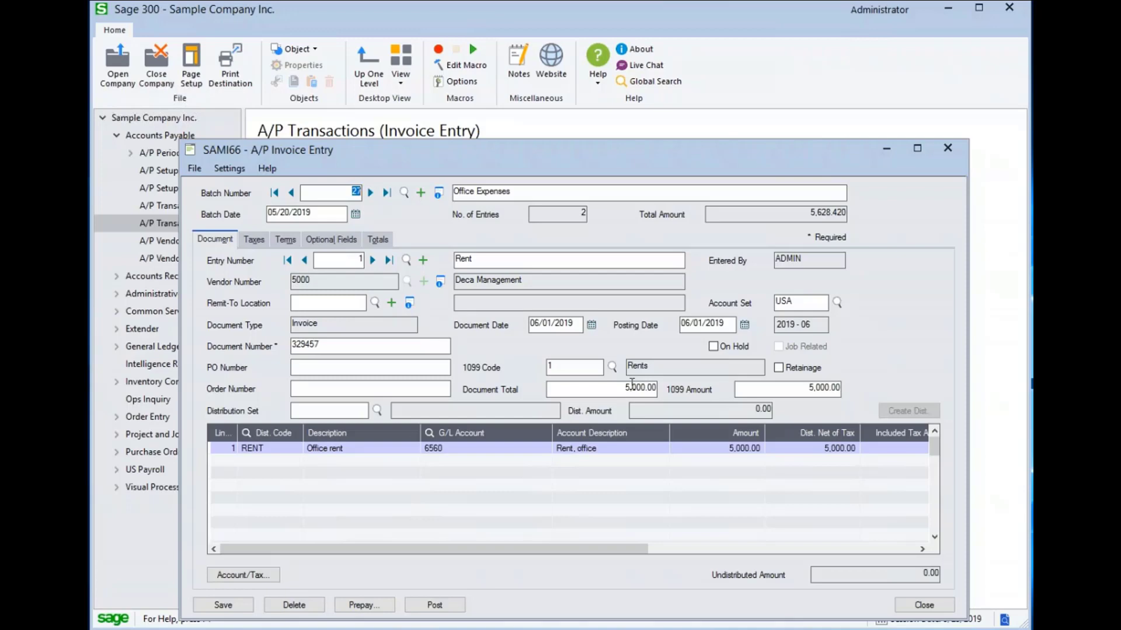
Step: Review the Rent invoice's state and county tax lines, then its DUETBL terms due 06/01/2019
left_click(255, 240)
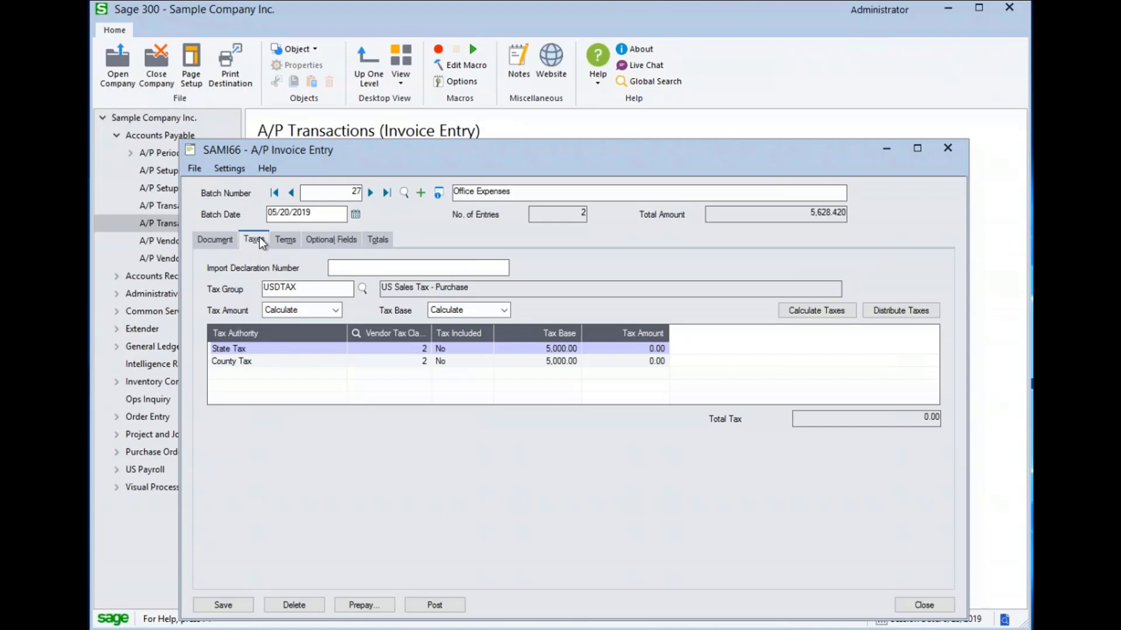
left_click(284, 240)
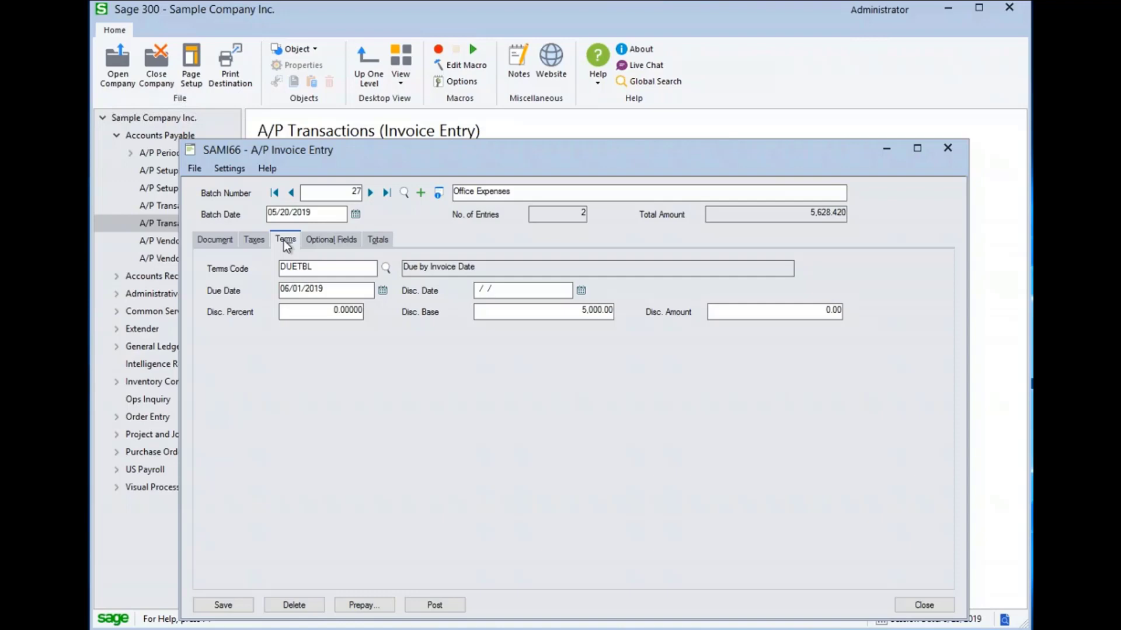
Step: Return to the Rent invoice's document details showing 5,000.00 distributed to account 6560
left_click(224, 240)
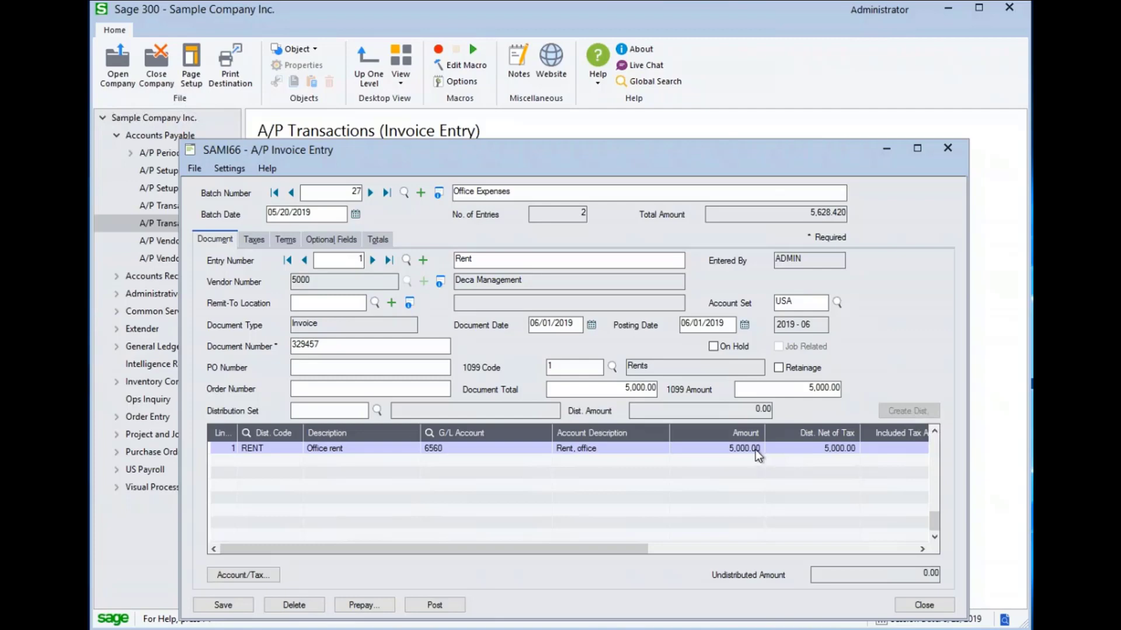
Step: Advance to entry 2 and view its P90 installments of 314.21, 188.53 and 125.68
left_click(372, 261)
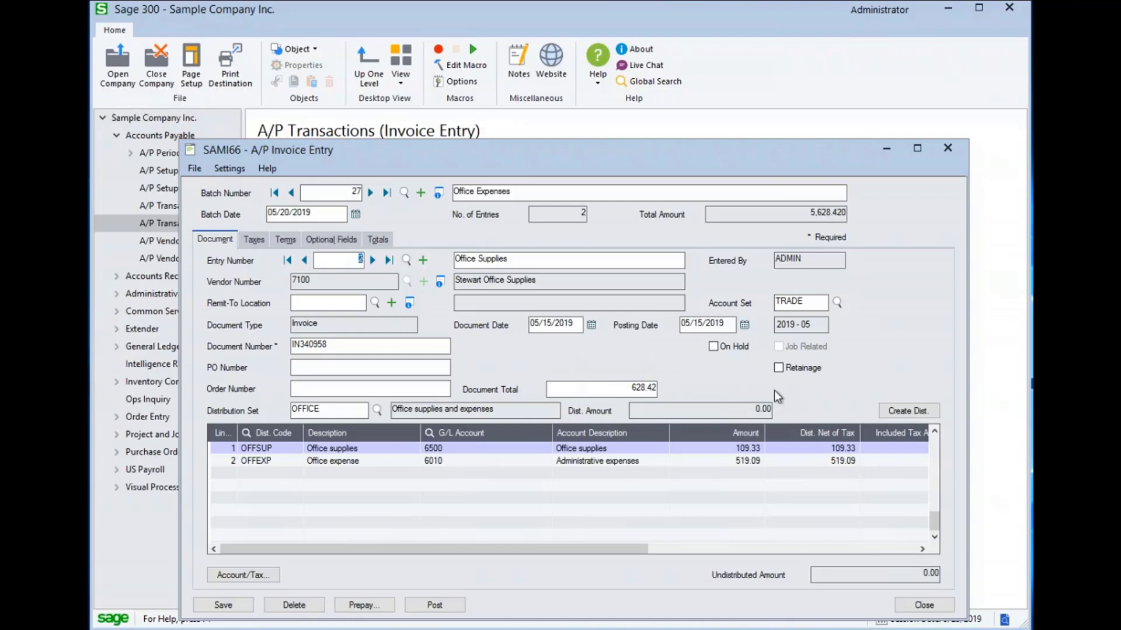
left_click(285, 240)
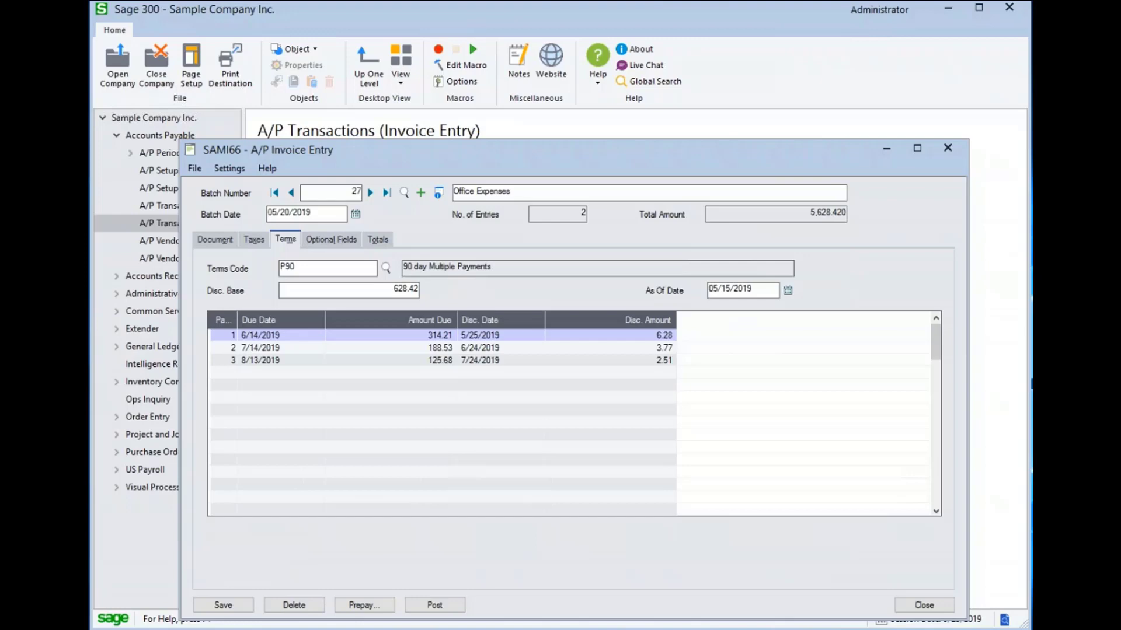
Step: Check entry 2's totals: 615.86 net payable after a 12.56 discount
left_click(382, 243)
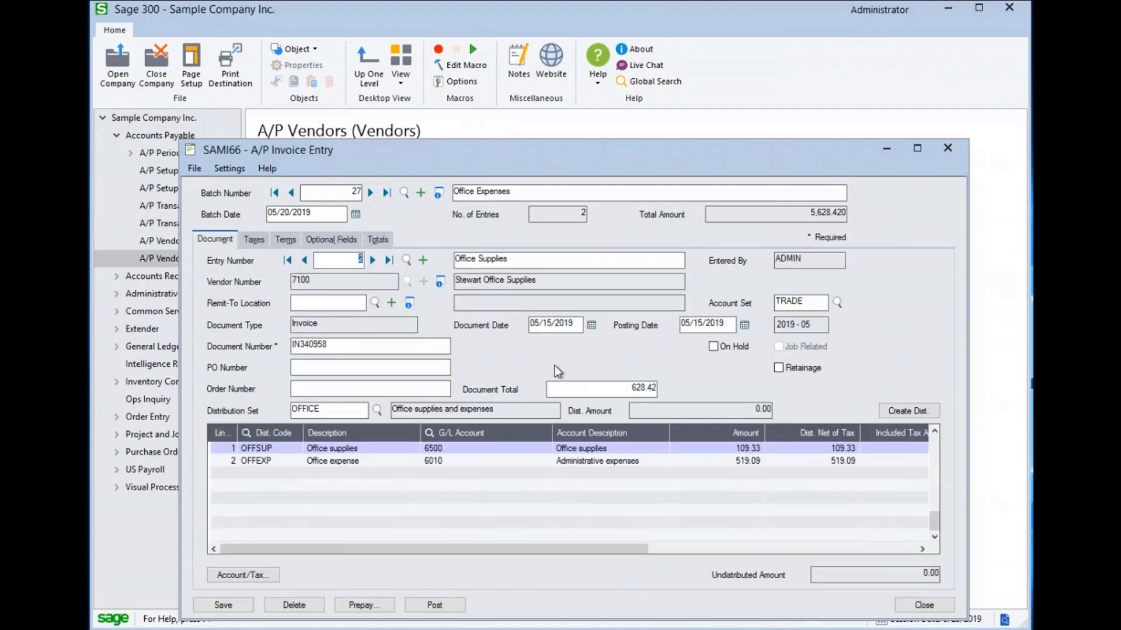
Step: Add entry 3 described 'Office Cleaning' for vendor 5080, Fred's Cleaning Services
left_click(422, 260)
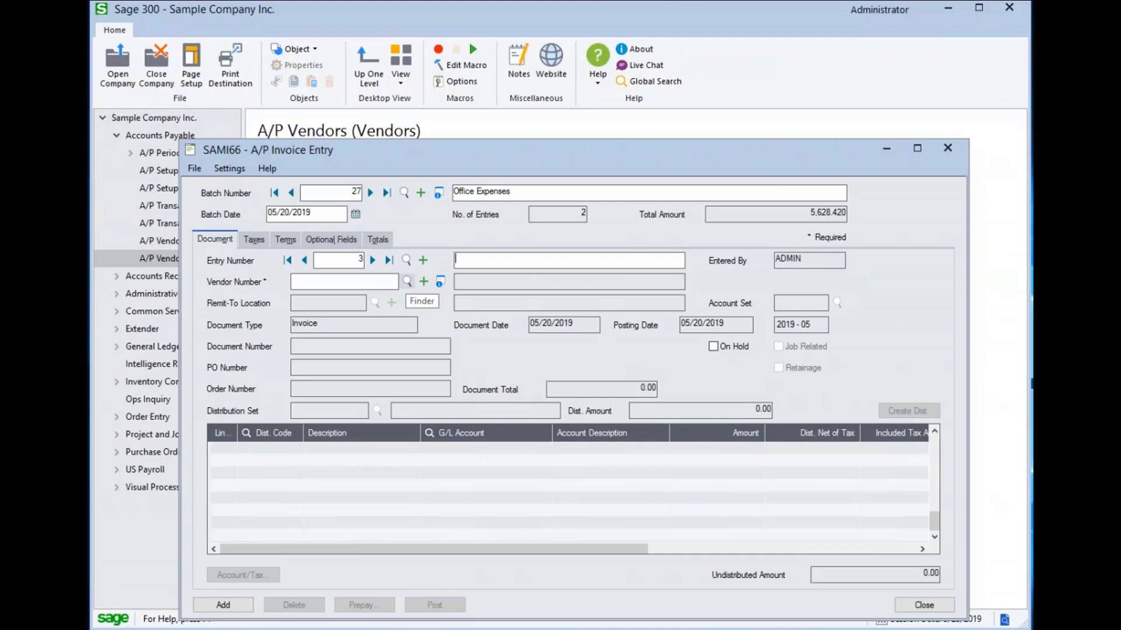
type("Office Cleaning")
key("Tab")
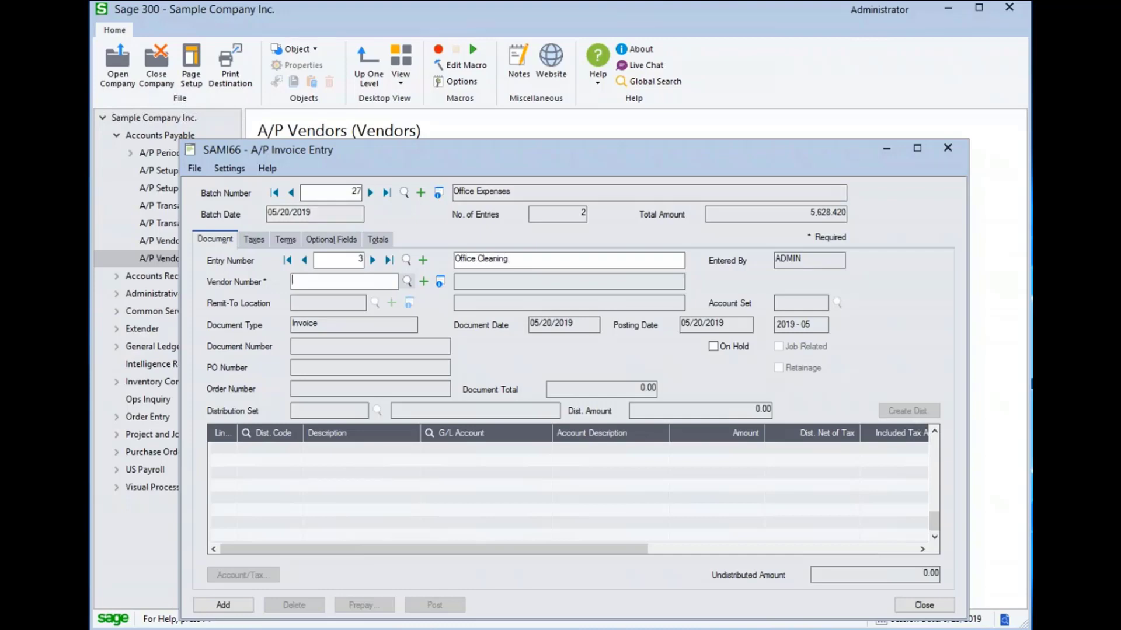
key("F5")
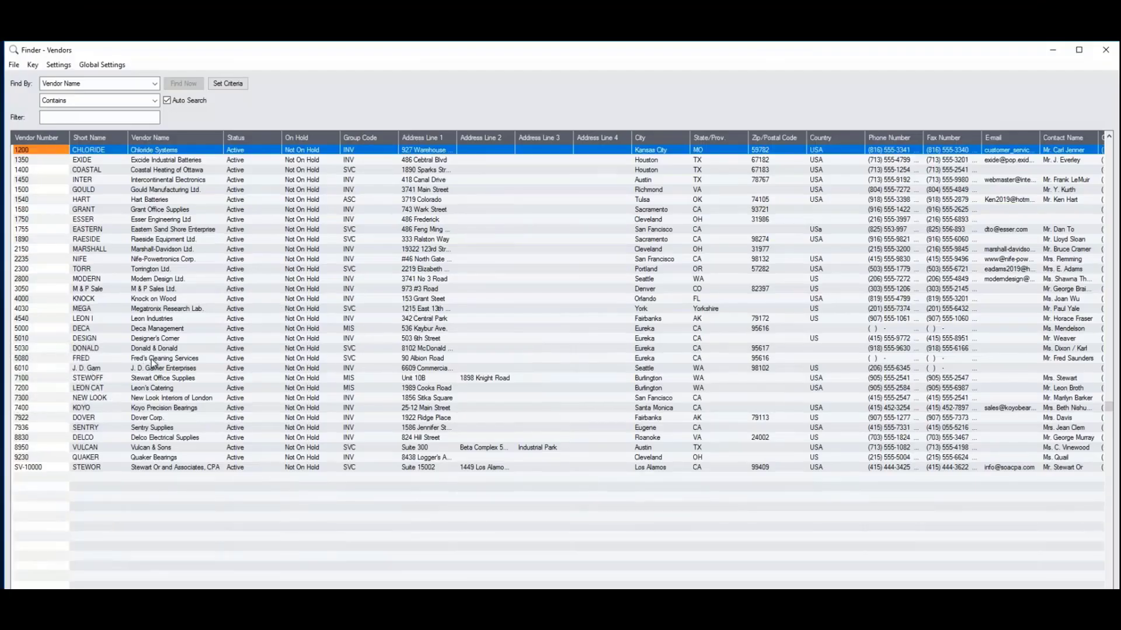
double_click(151, 359)
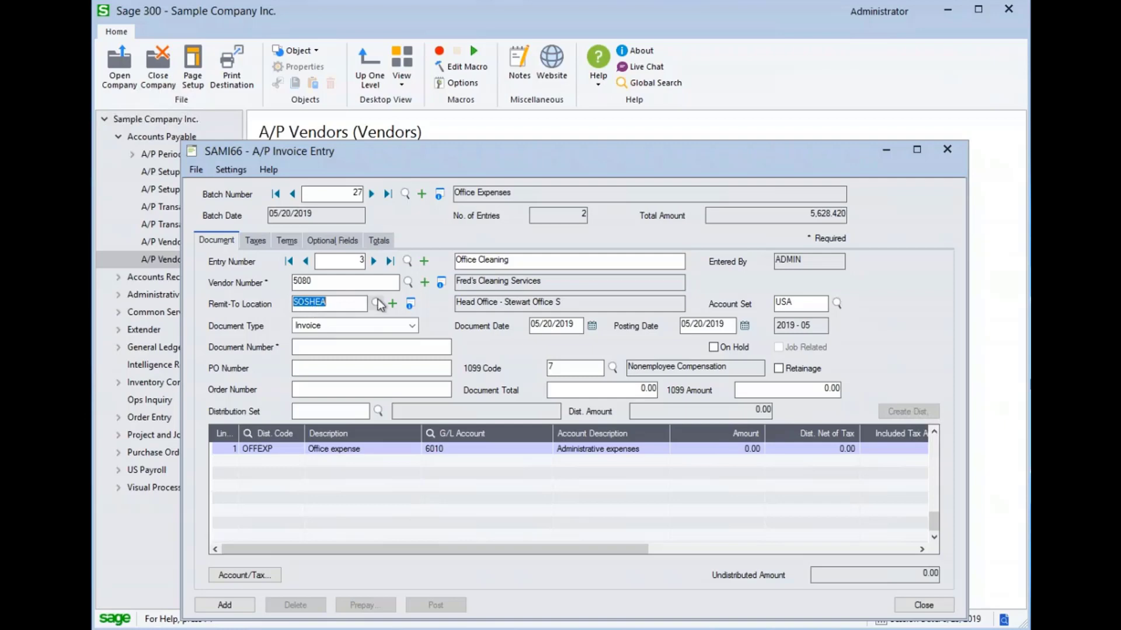
Step: Inspect the remit-to location's address and vendor 5080's details
left_click(410, 303)
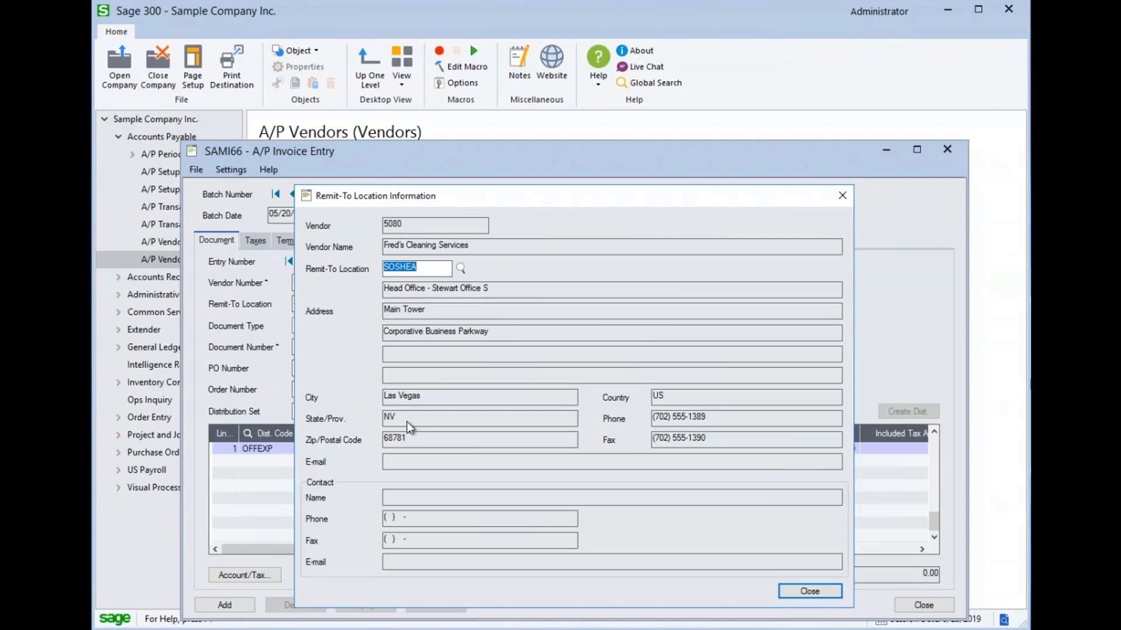
left_click(833, 593)
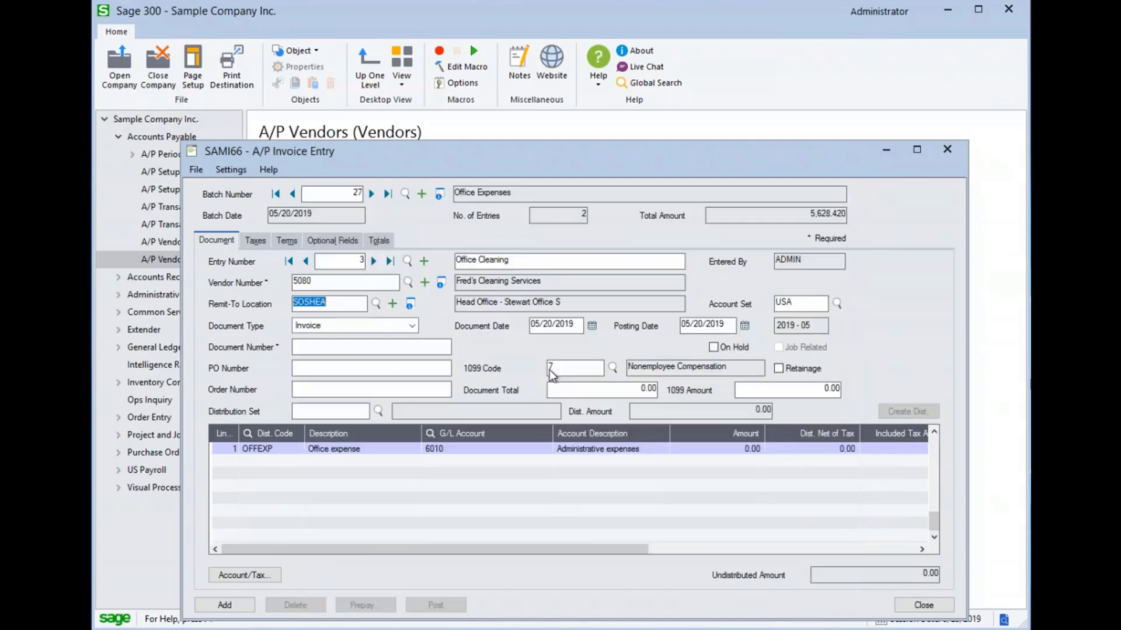
left_click(441, 282)
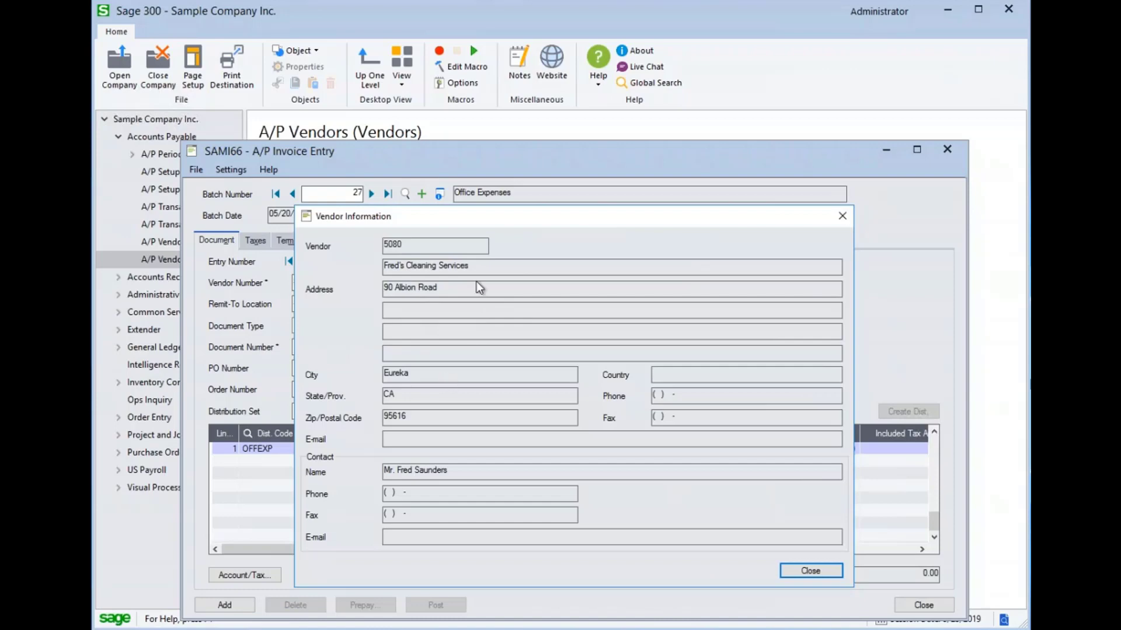
left_click(810, 571)
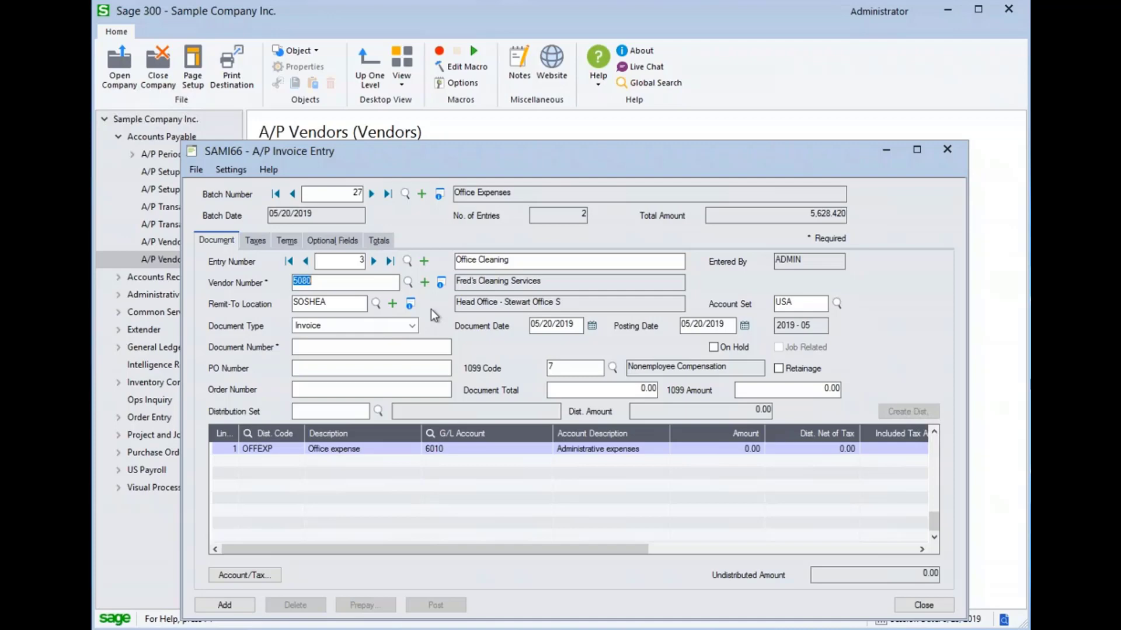
Step: Set document date 04/30/2019 and posting date 05/23/2019, in period 2019-05
left_click(593, 326)
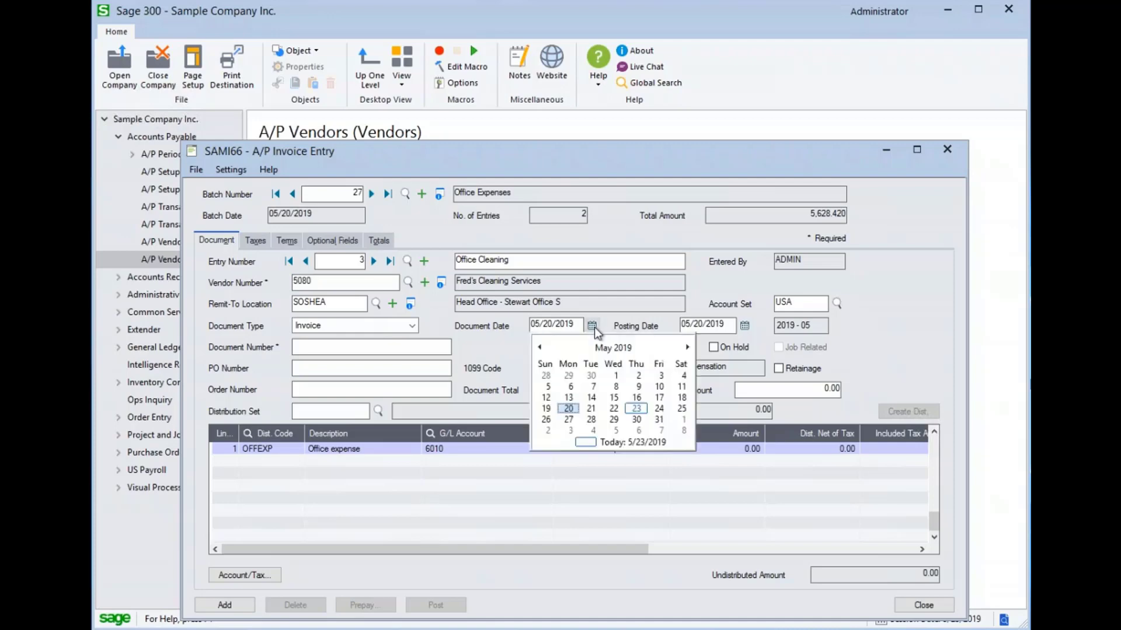
left_click(592, 377)
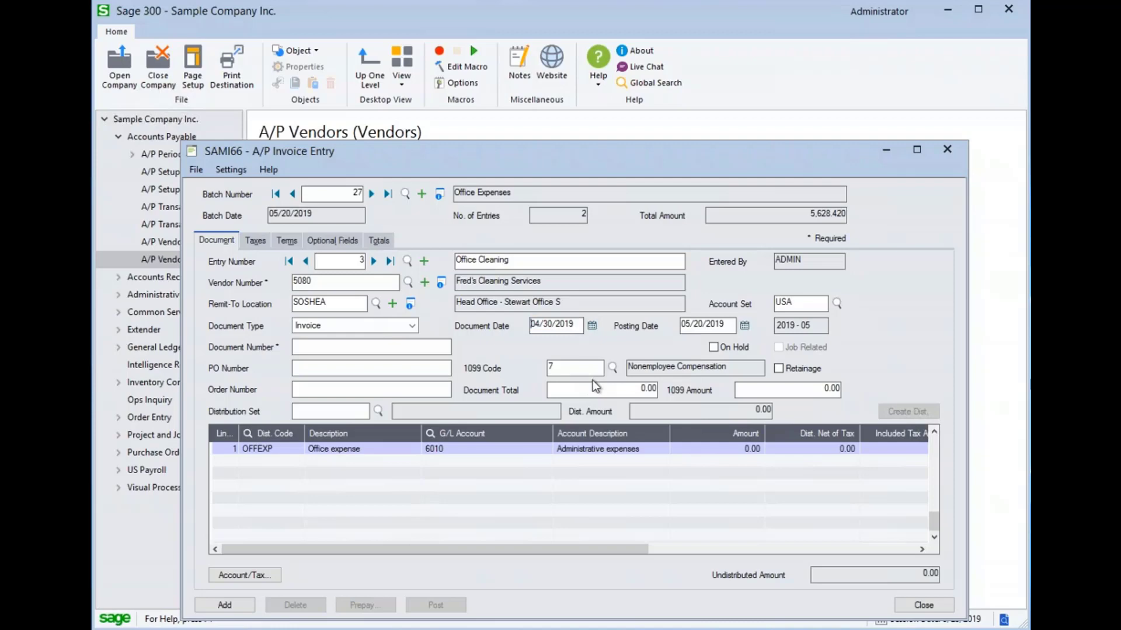
key("Tab")
left_click(745, 326)
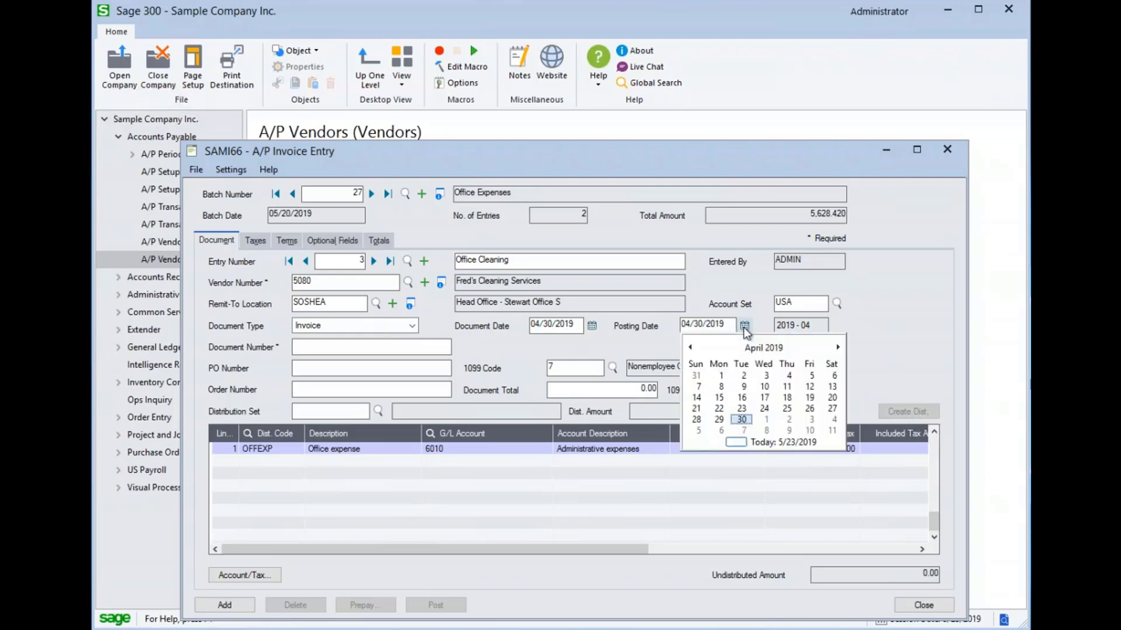
left_click(753, 442)
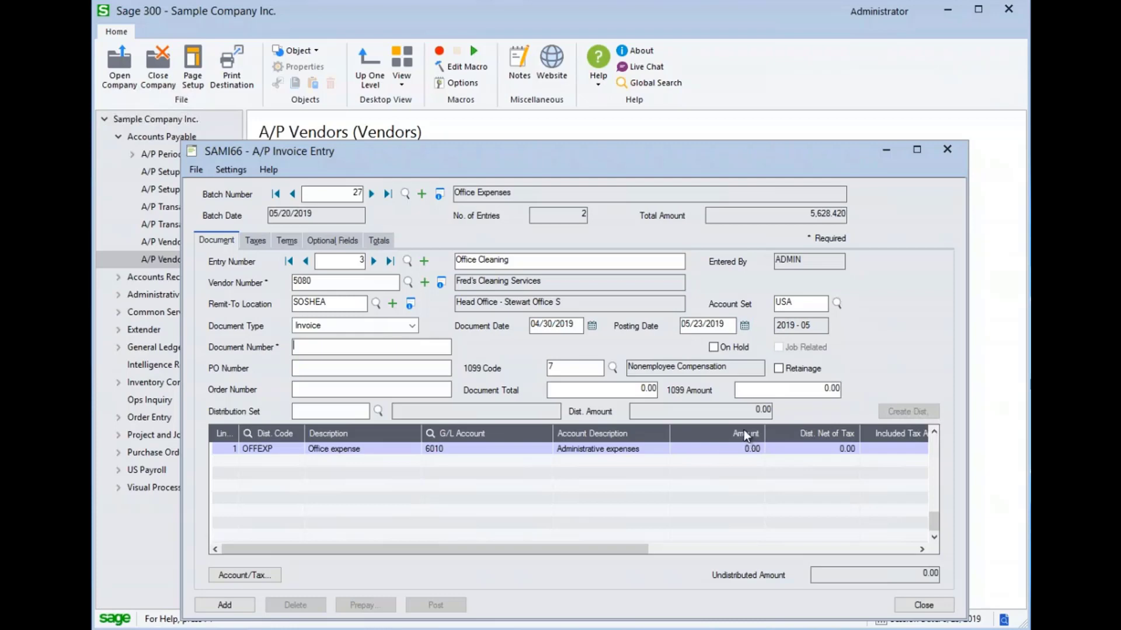
Step: Enter document number 987364, document total 893.26 and 1099 amount 893.26
type("987364")
key("Tab")
key("Tab")
key("Tab")
left_click(622, 390)
type("893.26")
key("Tab")
type("893.26")
key("Tab")
Step: Set the OFFEXP line to 6010 at 800.00, leaving 93.26, and add a second distribution line
left_click(320, 449)
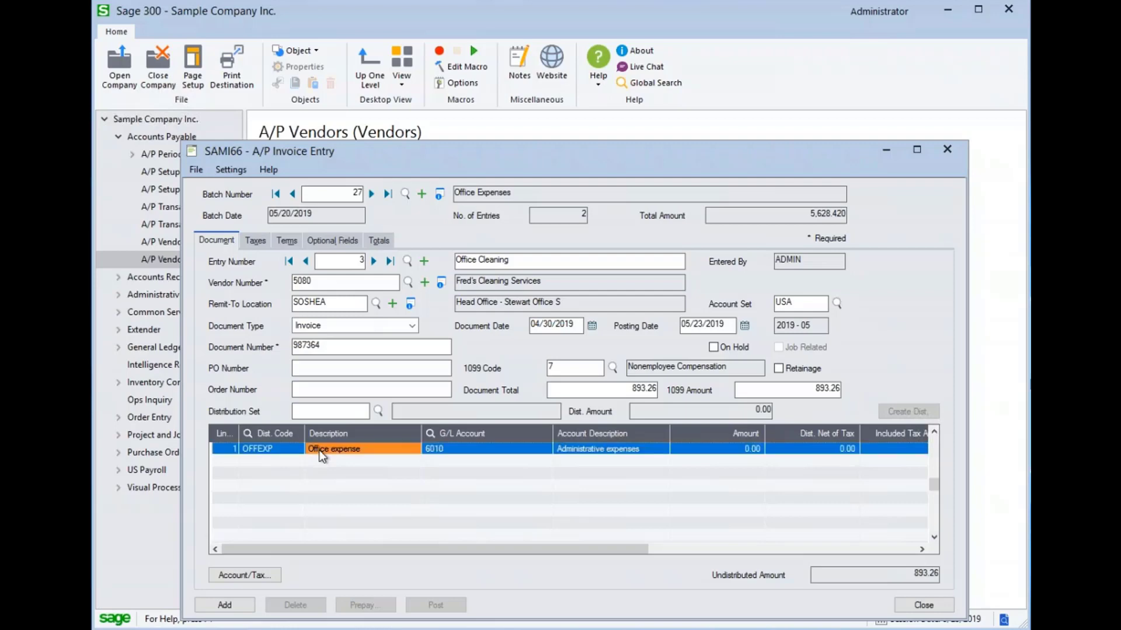
left_click(746, 449)
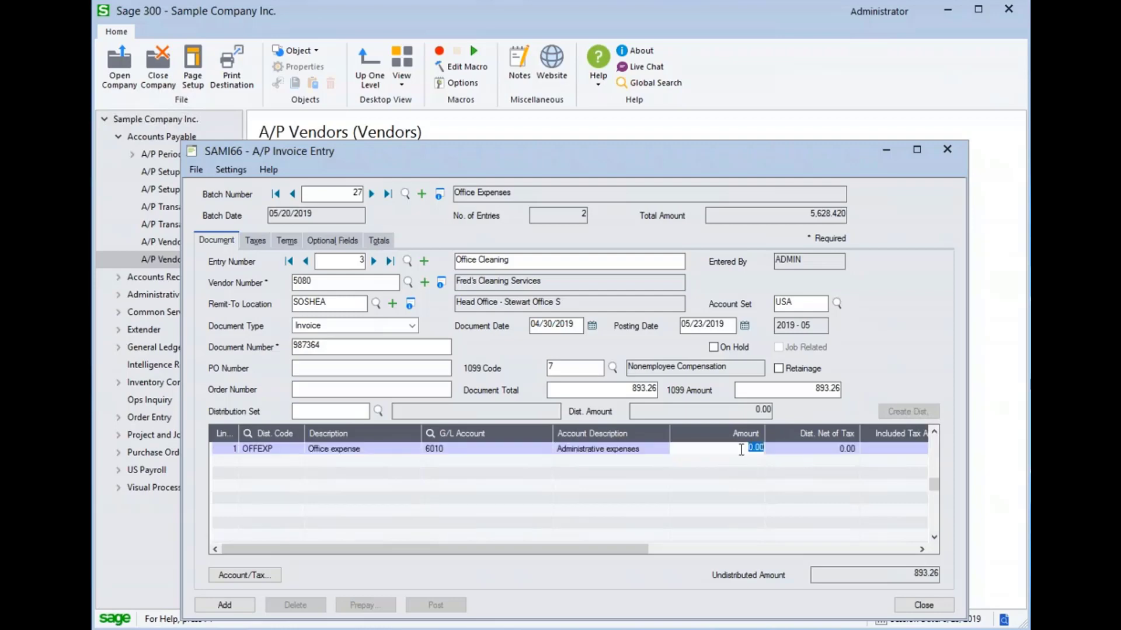
type("300")
key("Insert")
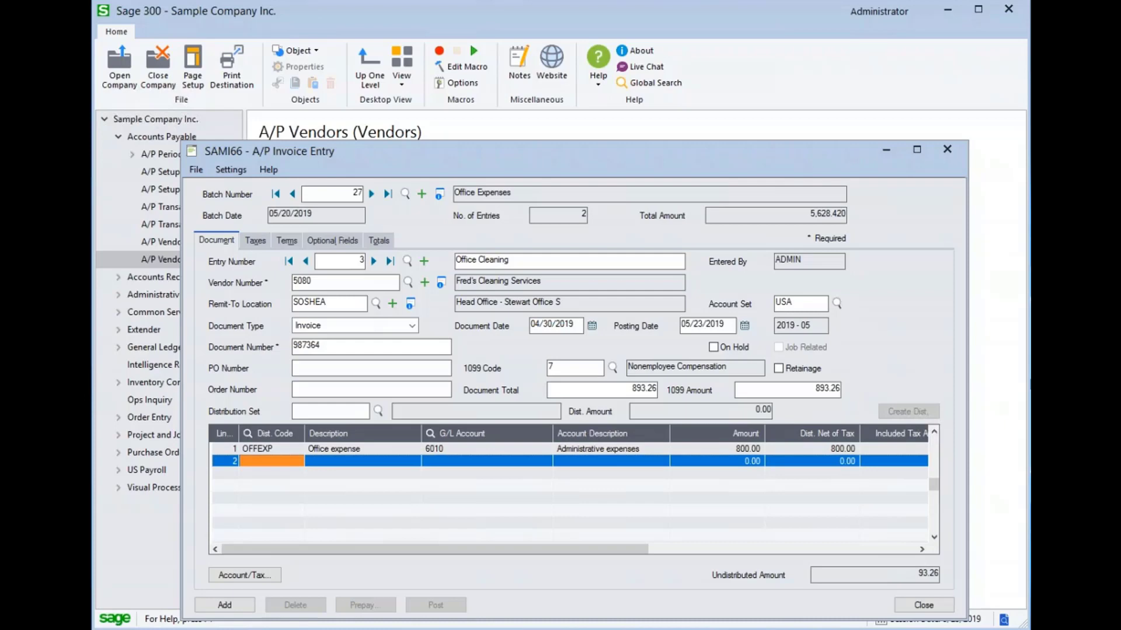
left_click(541, 463)
left_click(546, 461)
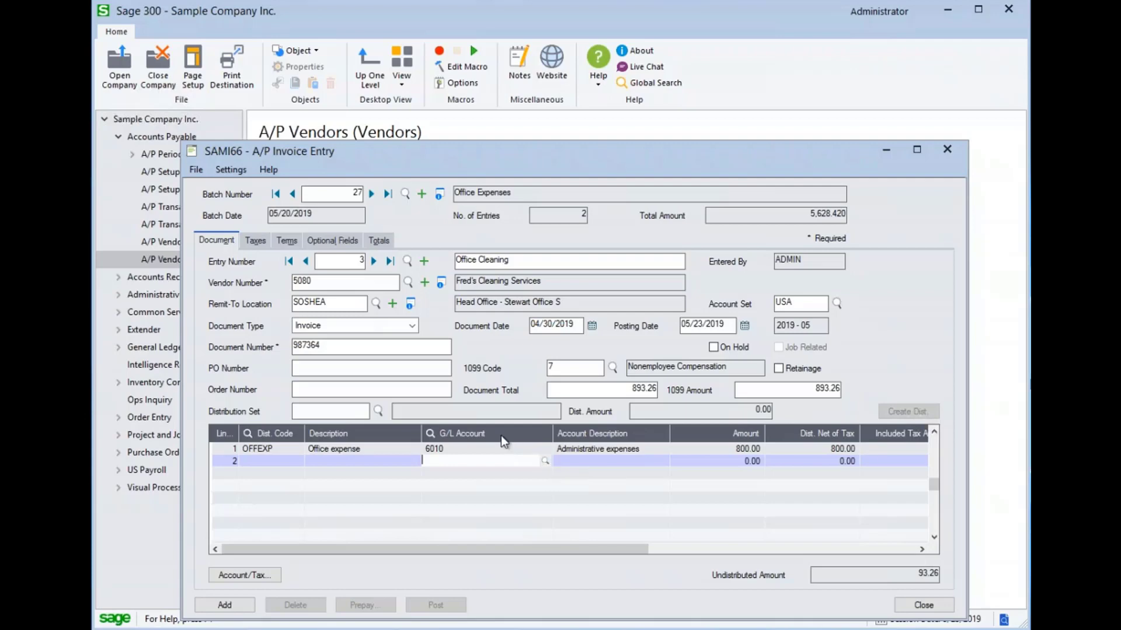
Step: Charge 93.26 to G/L account 6380 Miscellaneous on the second distribution line
left_click(458, 432)
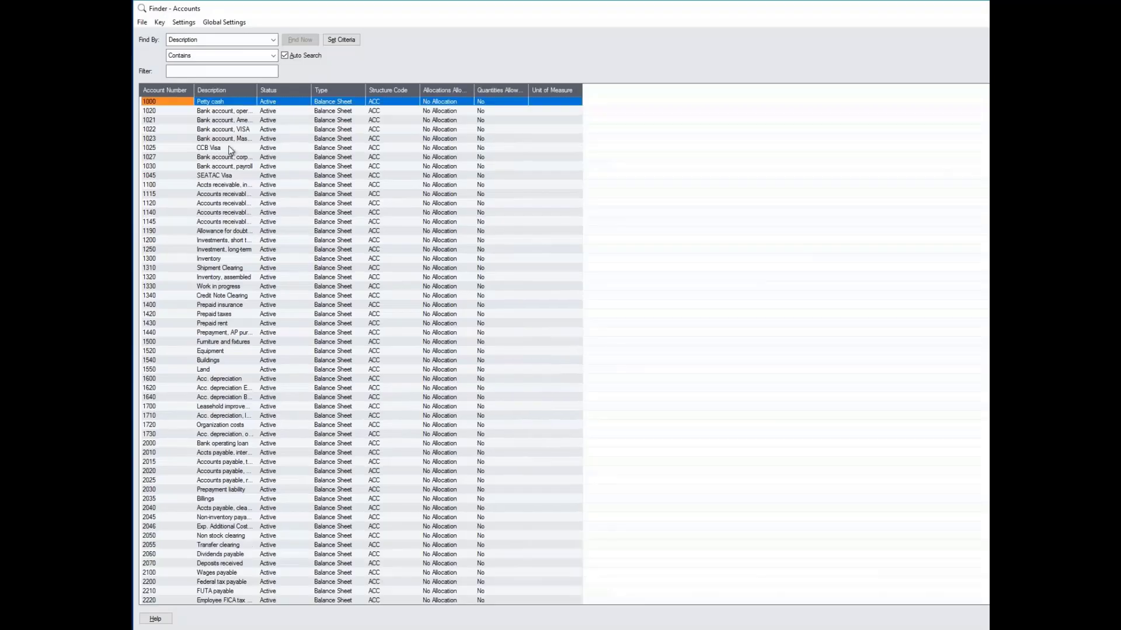
left_click(221, 70)
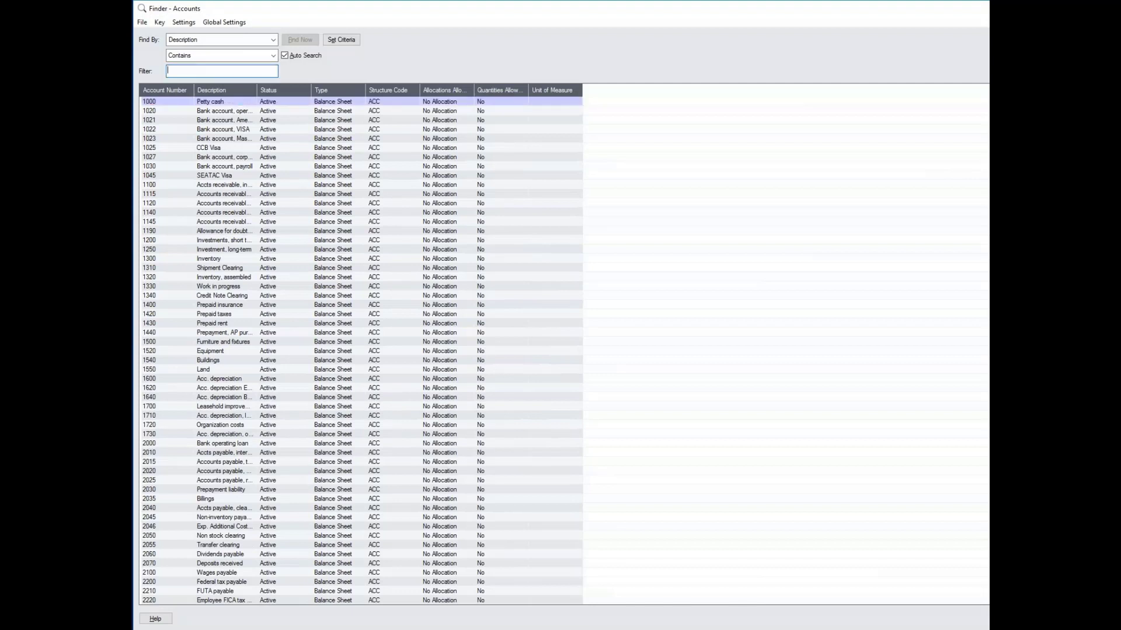
type("m")
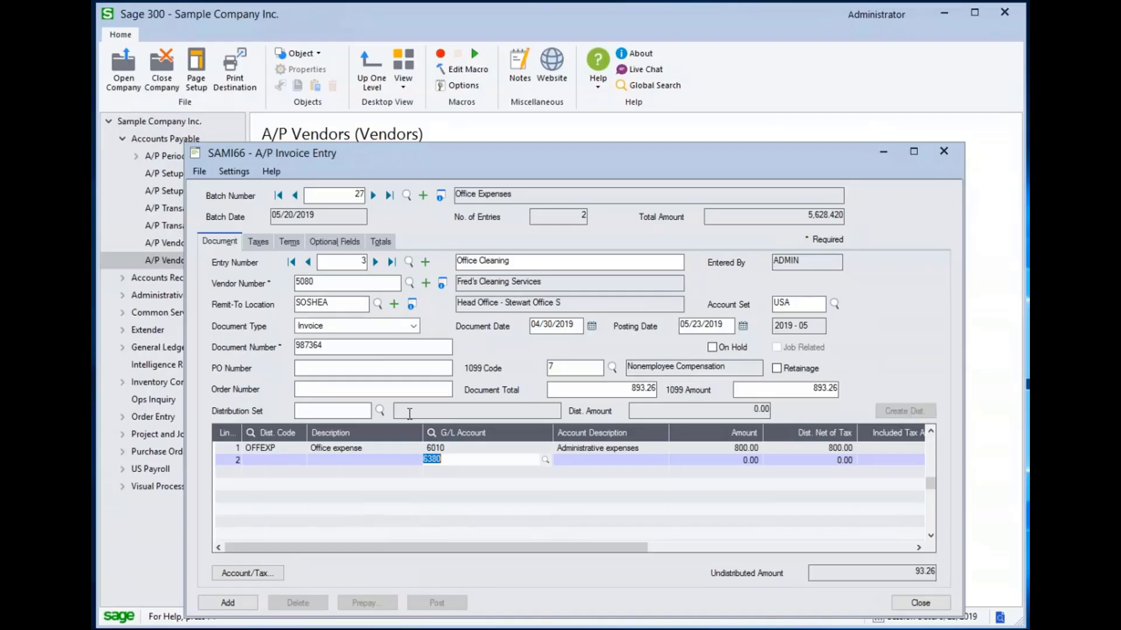
key("Tab")
type("93.26")
key("Return")
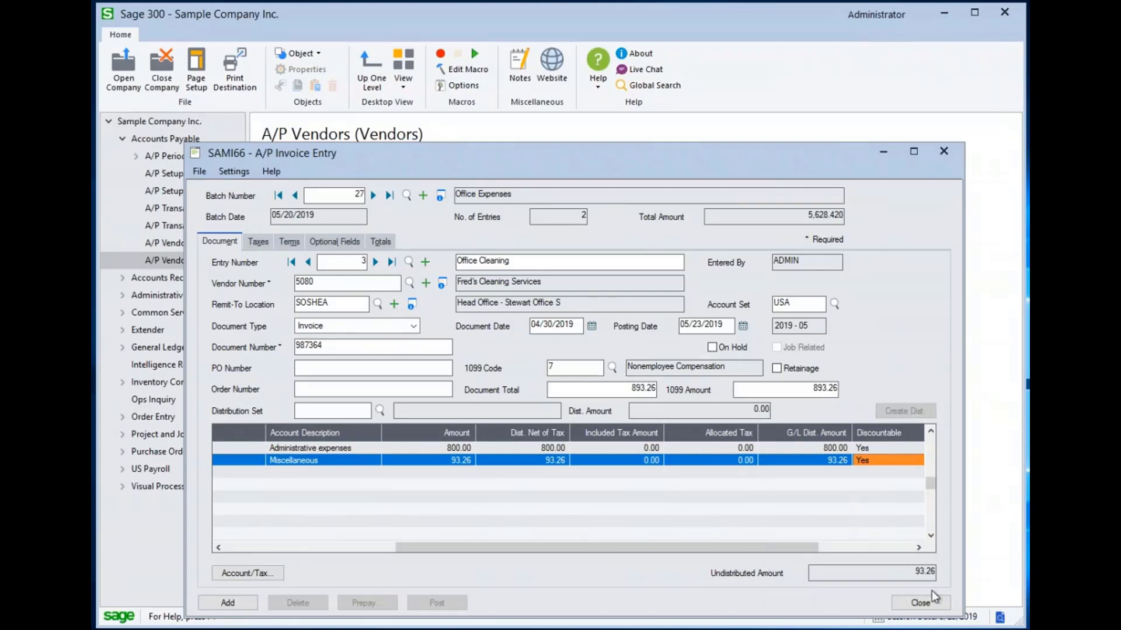
Step: Commit the 93.26 Miscellaneous line and drop the blank extra line, leaving 0.00 undistributed
left_click_drag(782, 546, 677, 548)
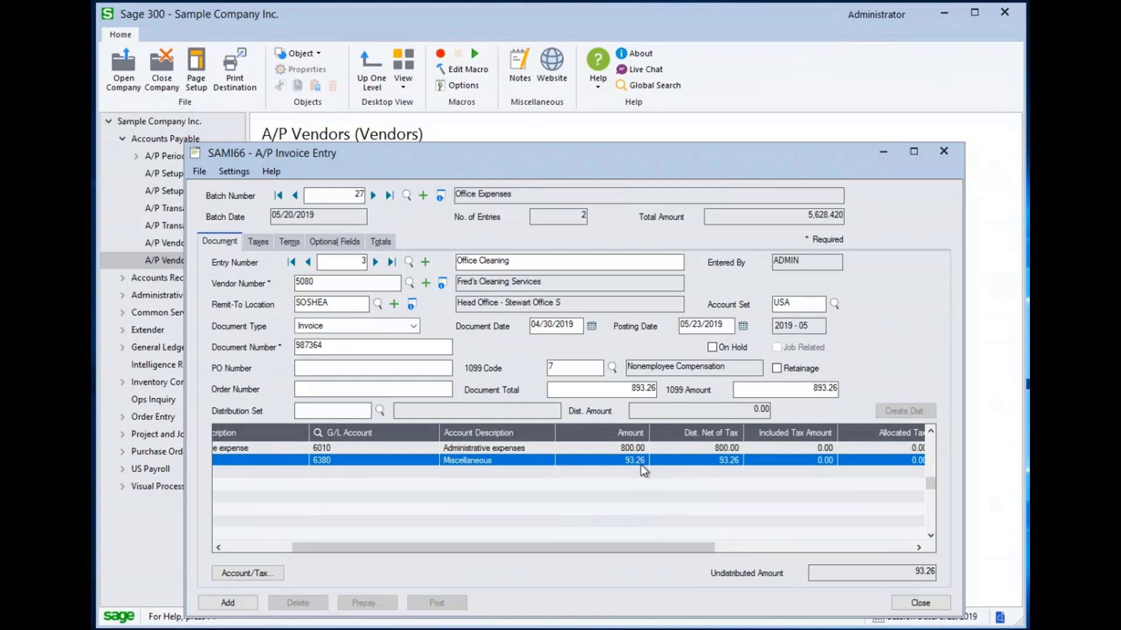
key("Insert")
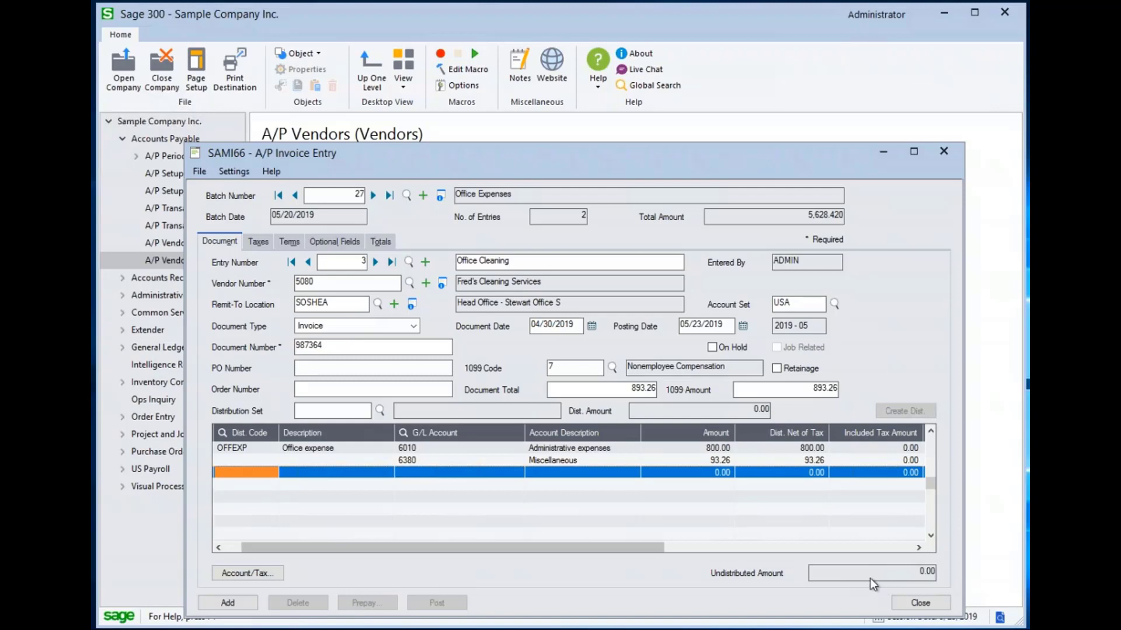
double_click(611, 389)
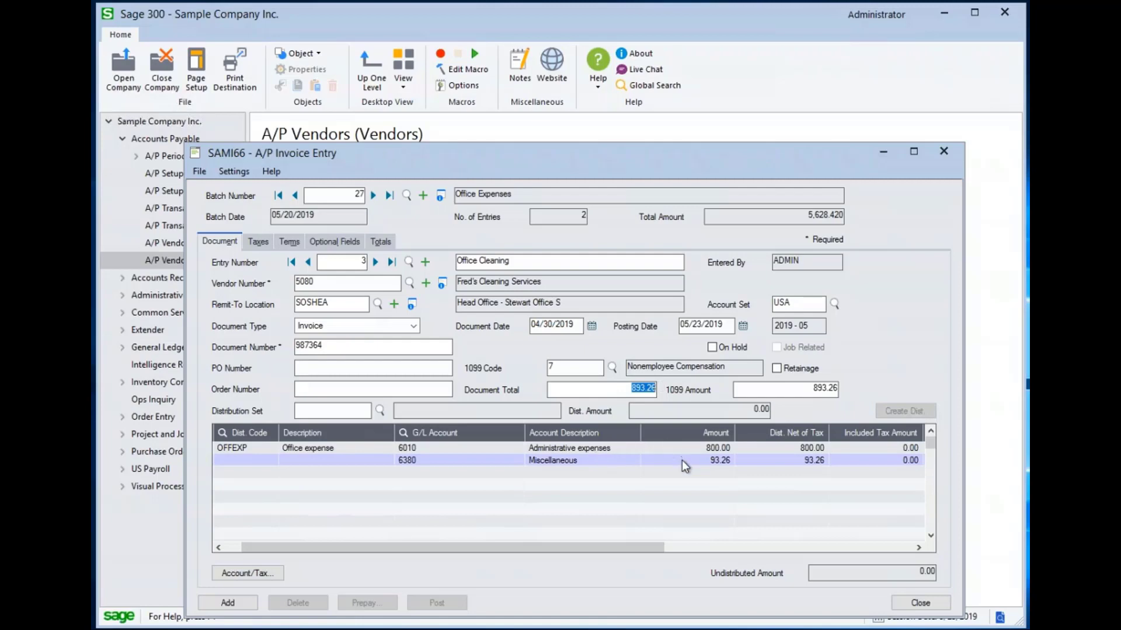
left_click(256, 241)
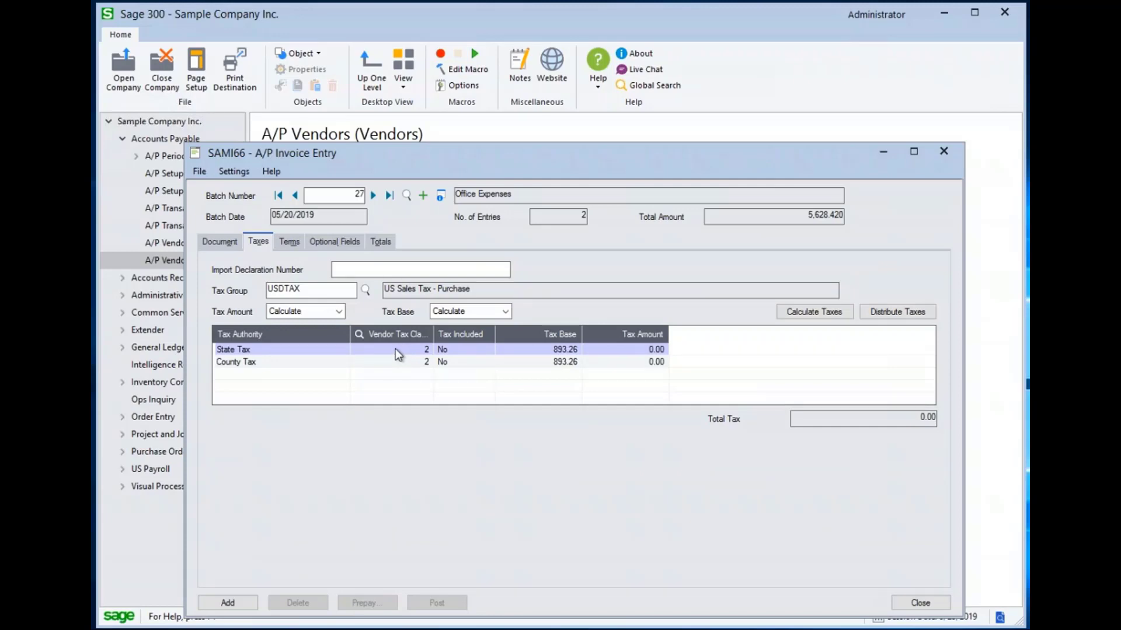
left_click(219, 240)
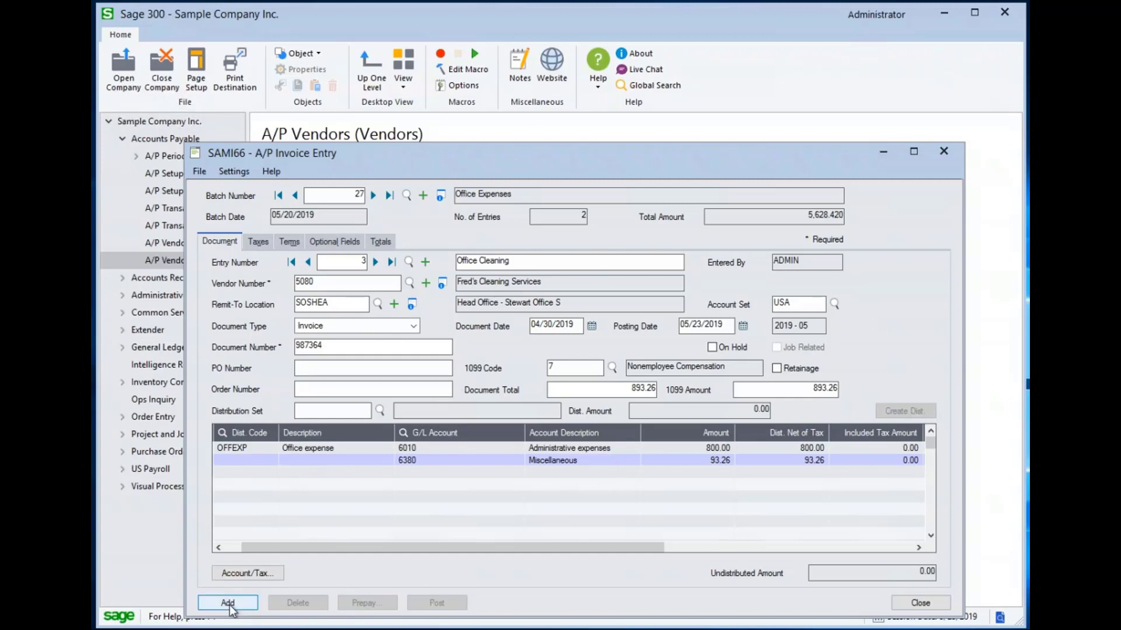
left_click(286, 241)
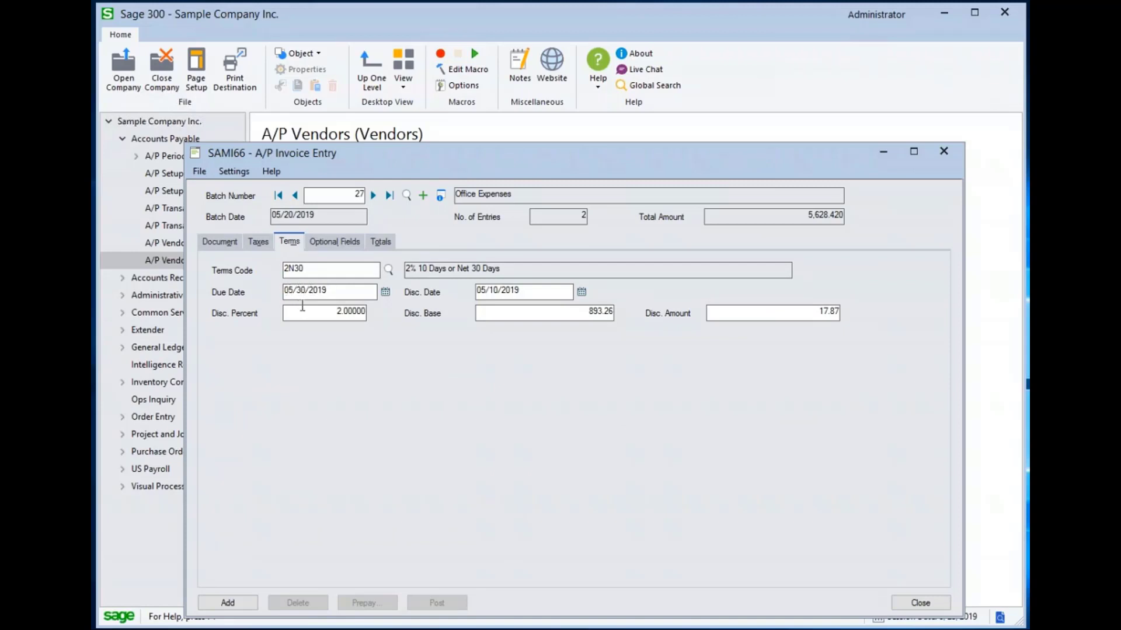
left_click_drag(303, 313, 382, 310)
left_click_drag(550, 292, 440, 288)
key("ctrl+shift+Tab")
key("ctrl+shift+Tab")
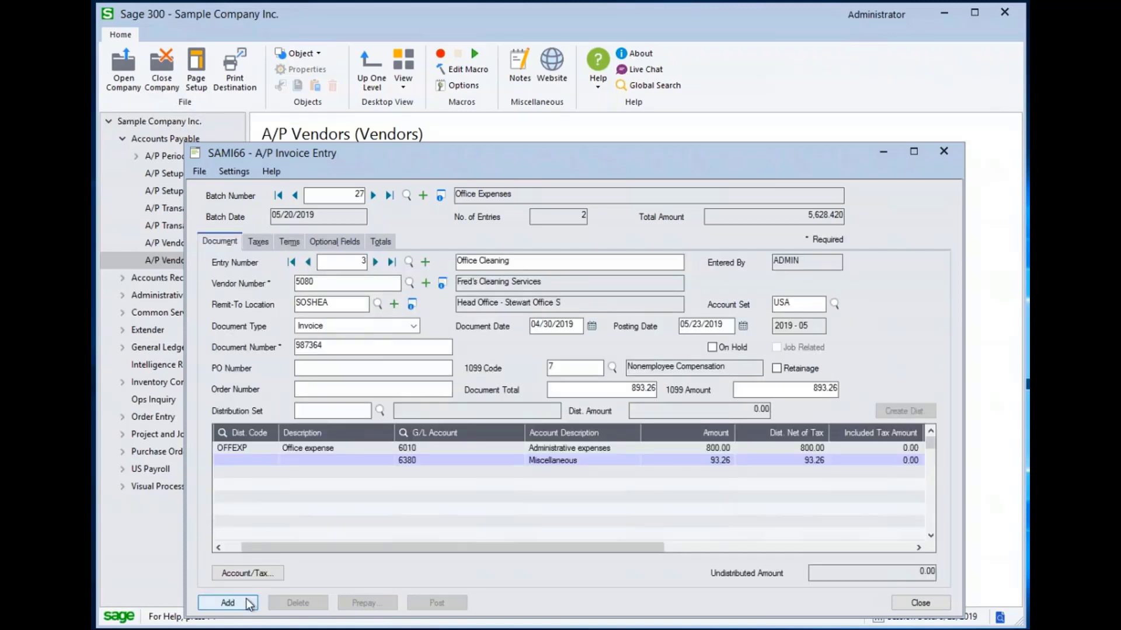
Step: Add the Office Cleaning invoice as entry 3, review entries 3, 2 and 1, then close the form
left_click(248, 603)
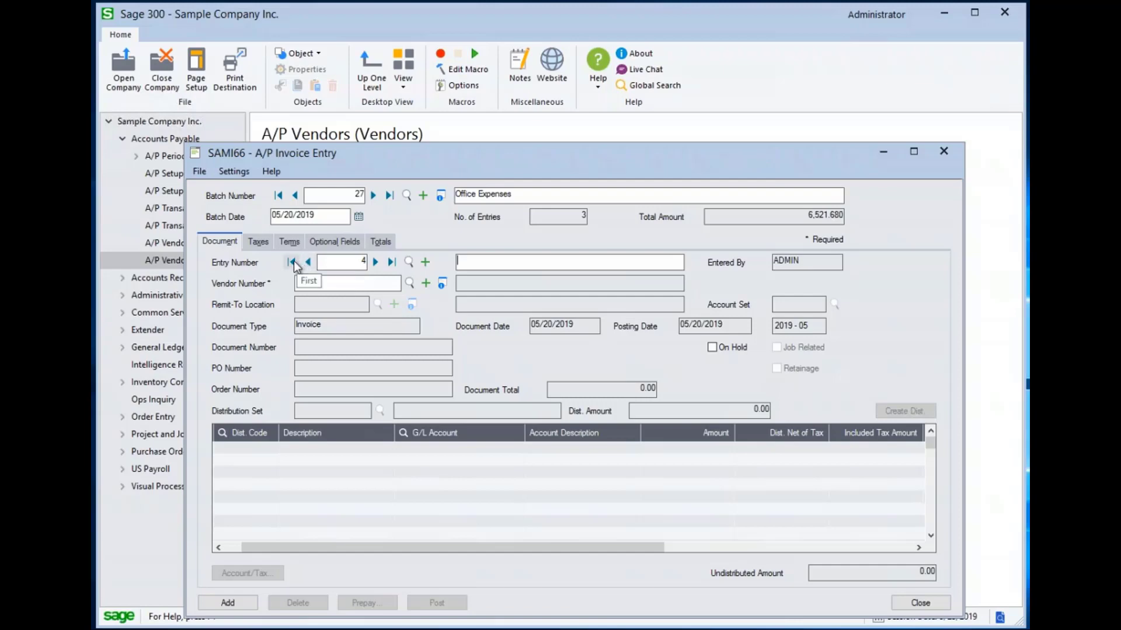
left_click(308, 262)
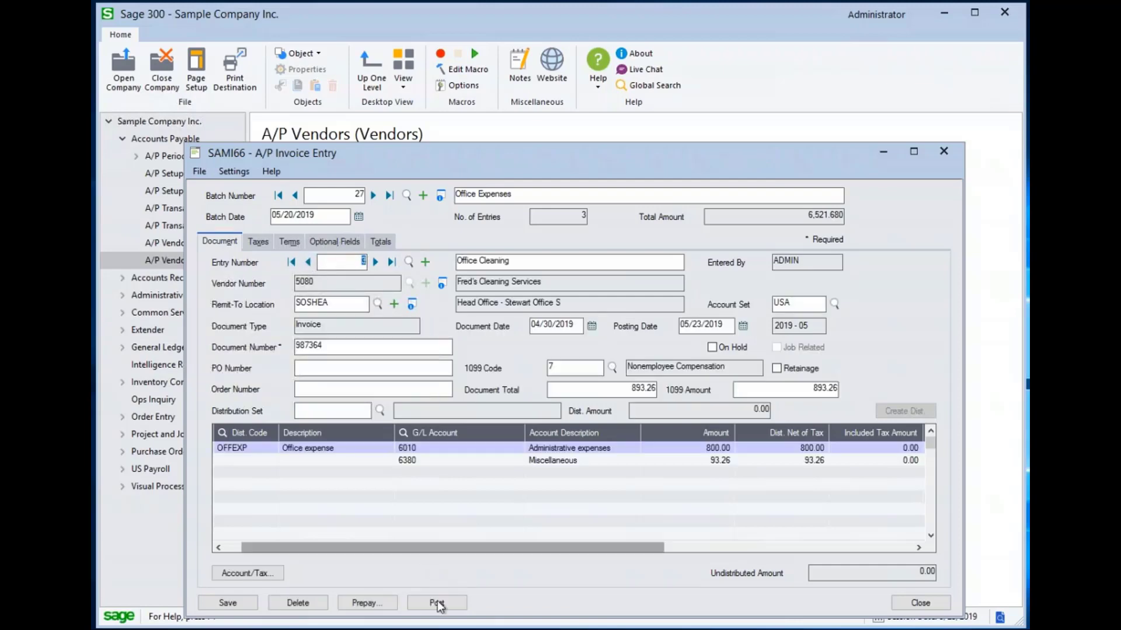
left_click(307, 262)
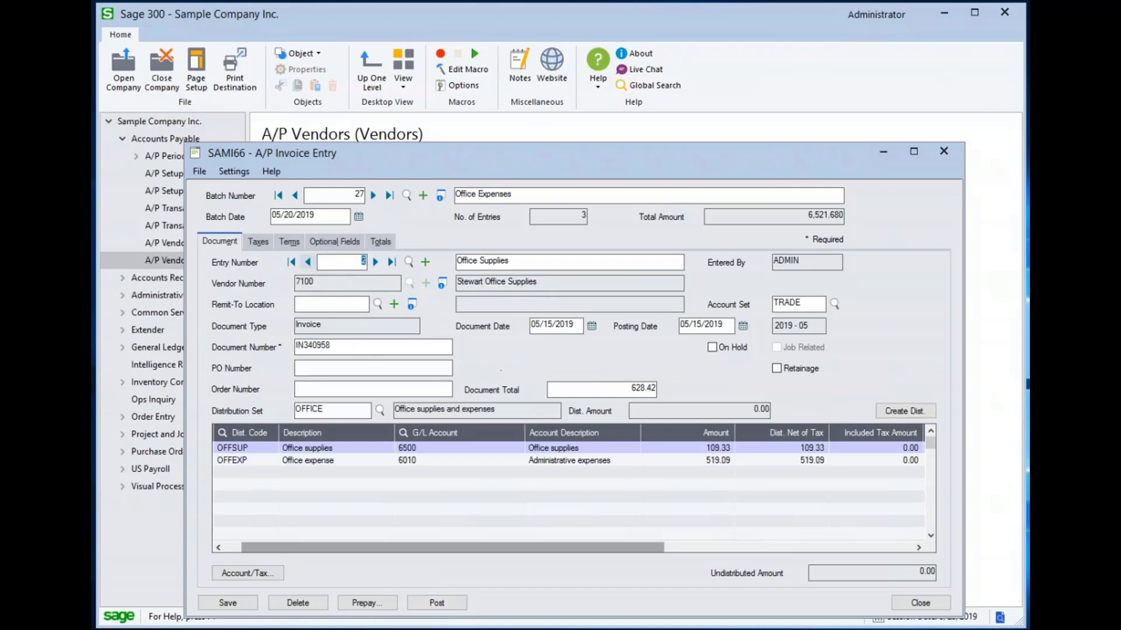
left_click(306, 262)
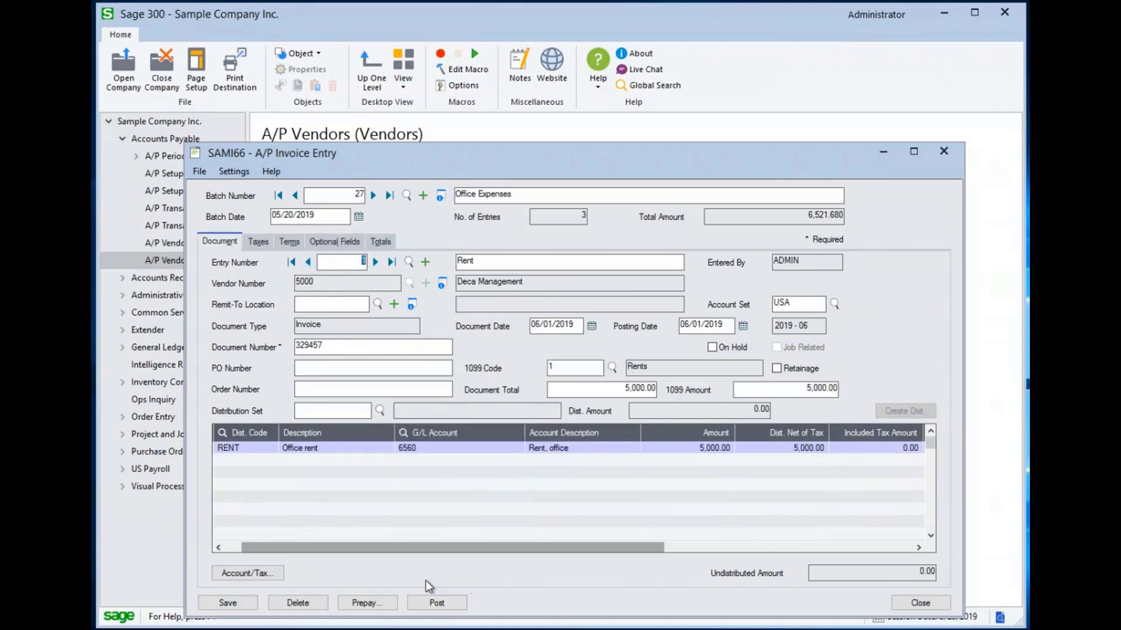
left_click(909, 607)
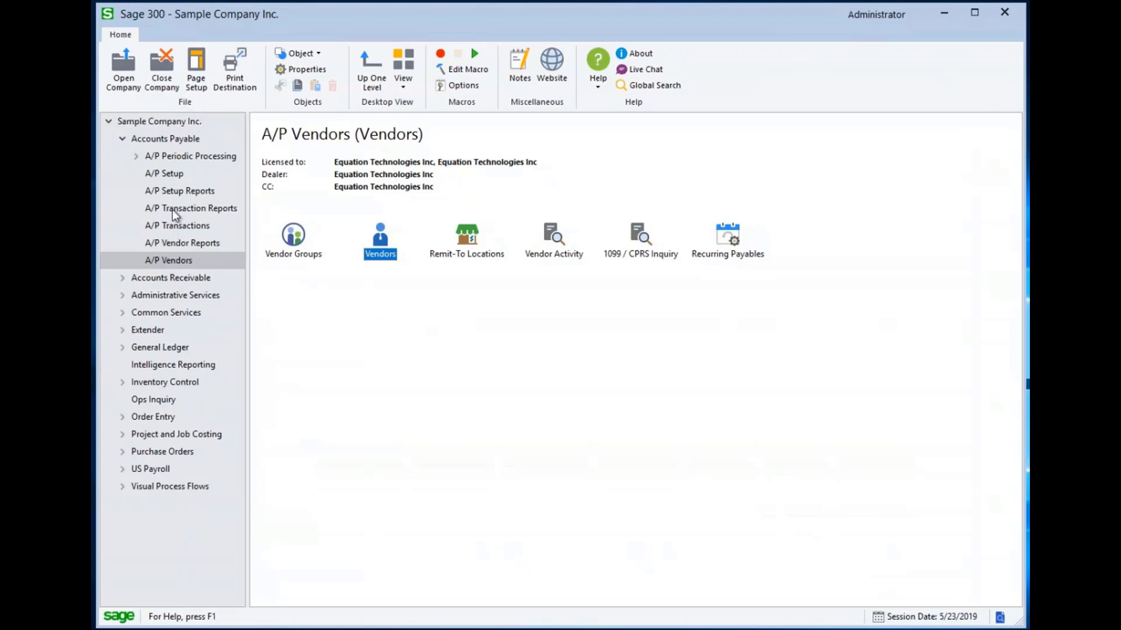
Step: Open the A/P Invoice Batch List and flag batch 27 (3 entries, 6,521.68) Ready To Post
left_click(174, 226)
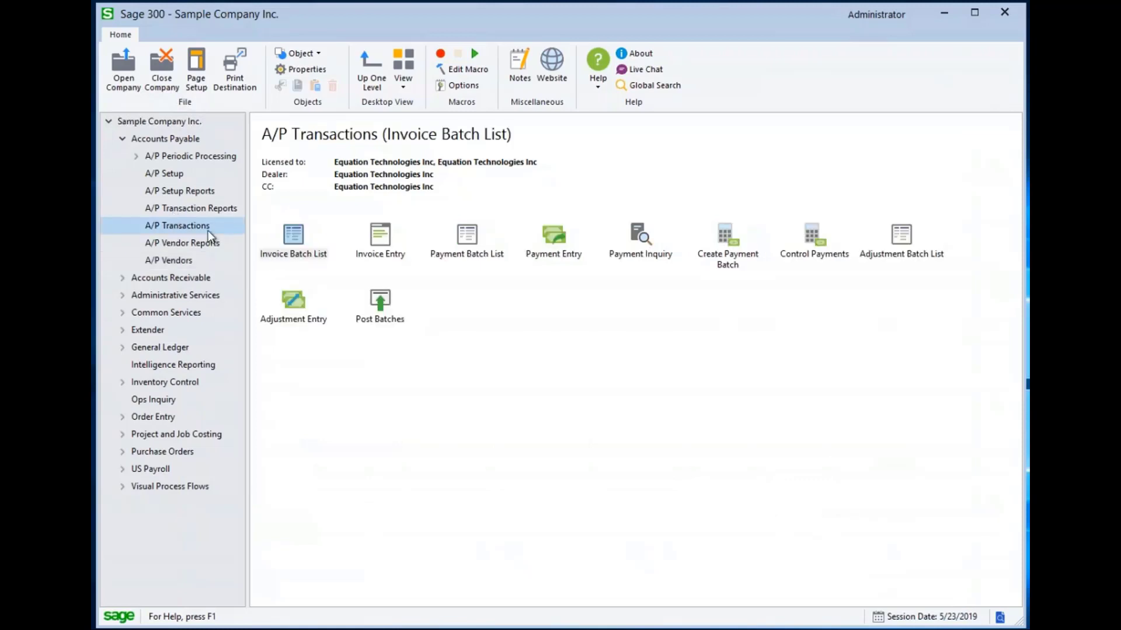
left_click(295, 233)
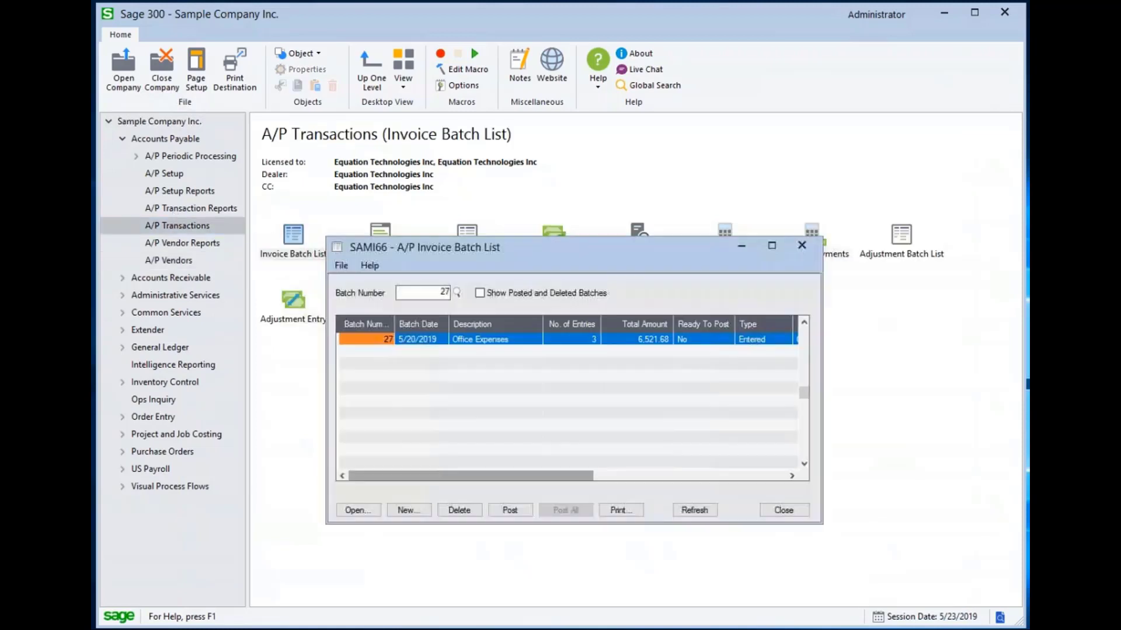
double_click(696, 342)
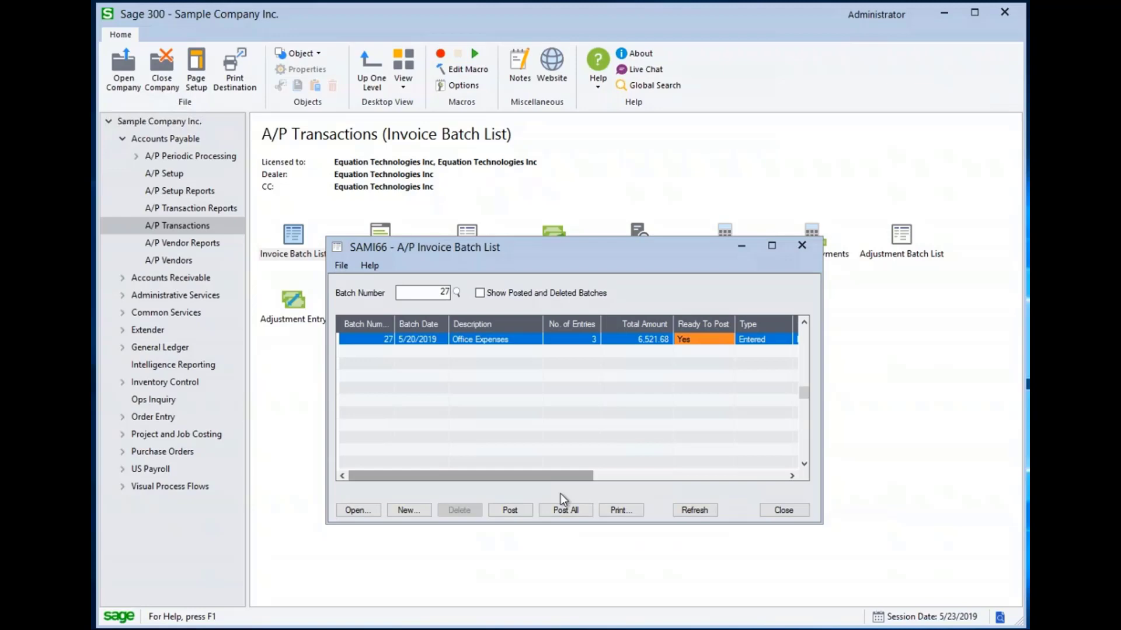
Step: Post batch 27 as posting sequence 23 and dismiss the completion message
left_click(510, 511)
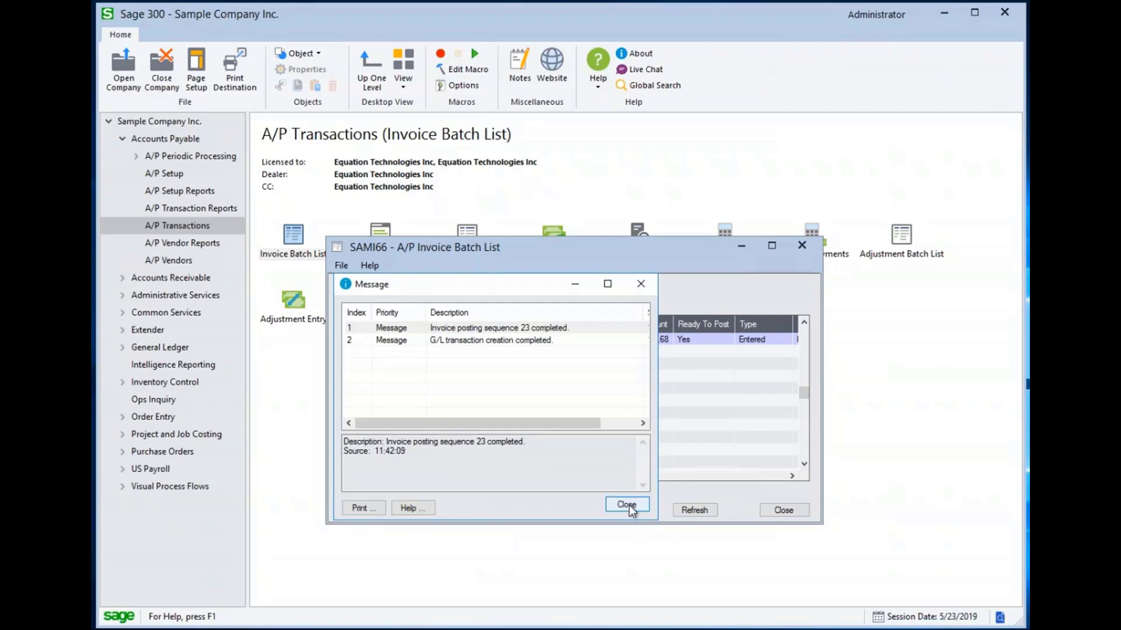
left_click(628, 506)
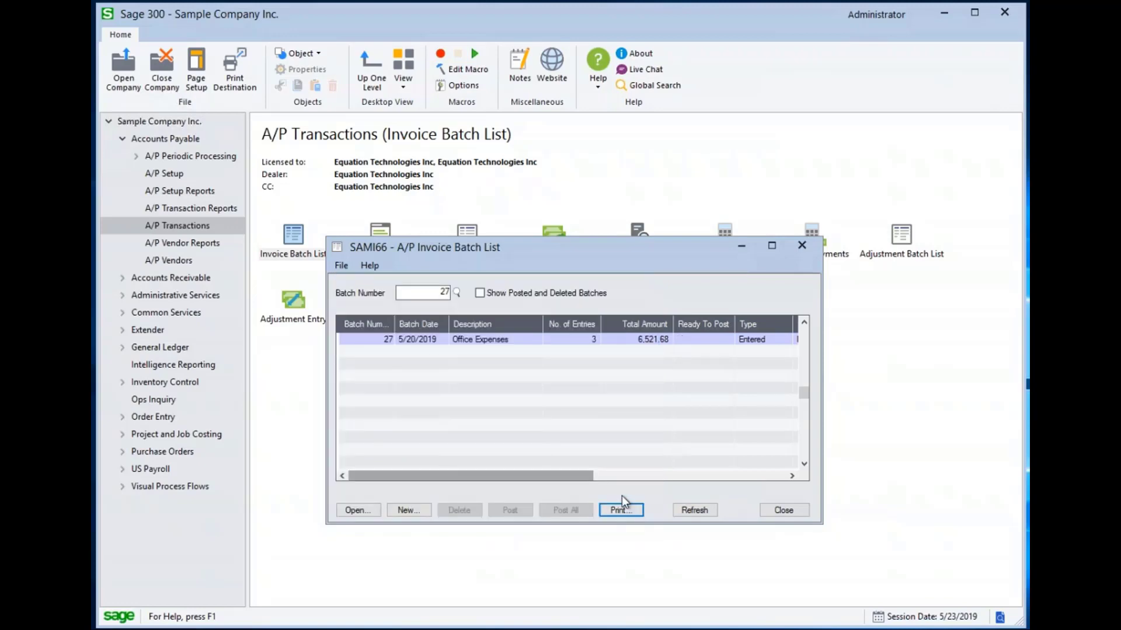